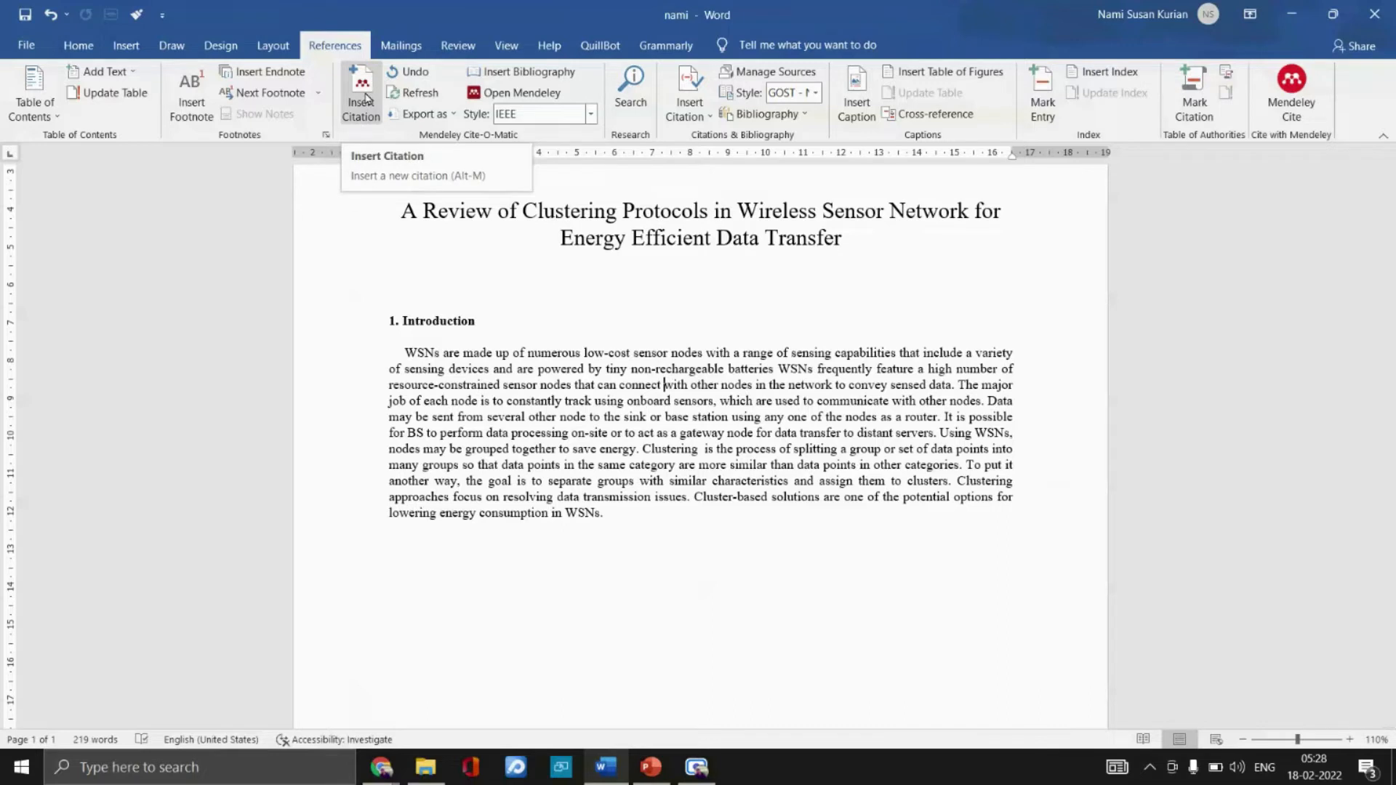
Insert a Mendeley citation of "New Approach of Energy-Efficient Hierarchical Clustering Based on Neighbor Rotation for RWSN" after "can connect" in the Introduction
{"action": "left_click", "coordinate": [366, 98]}
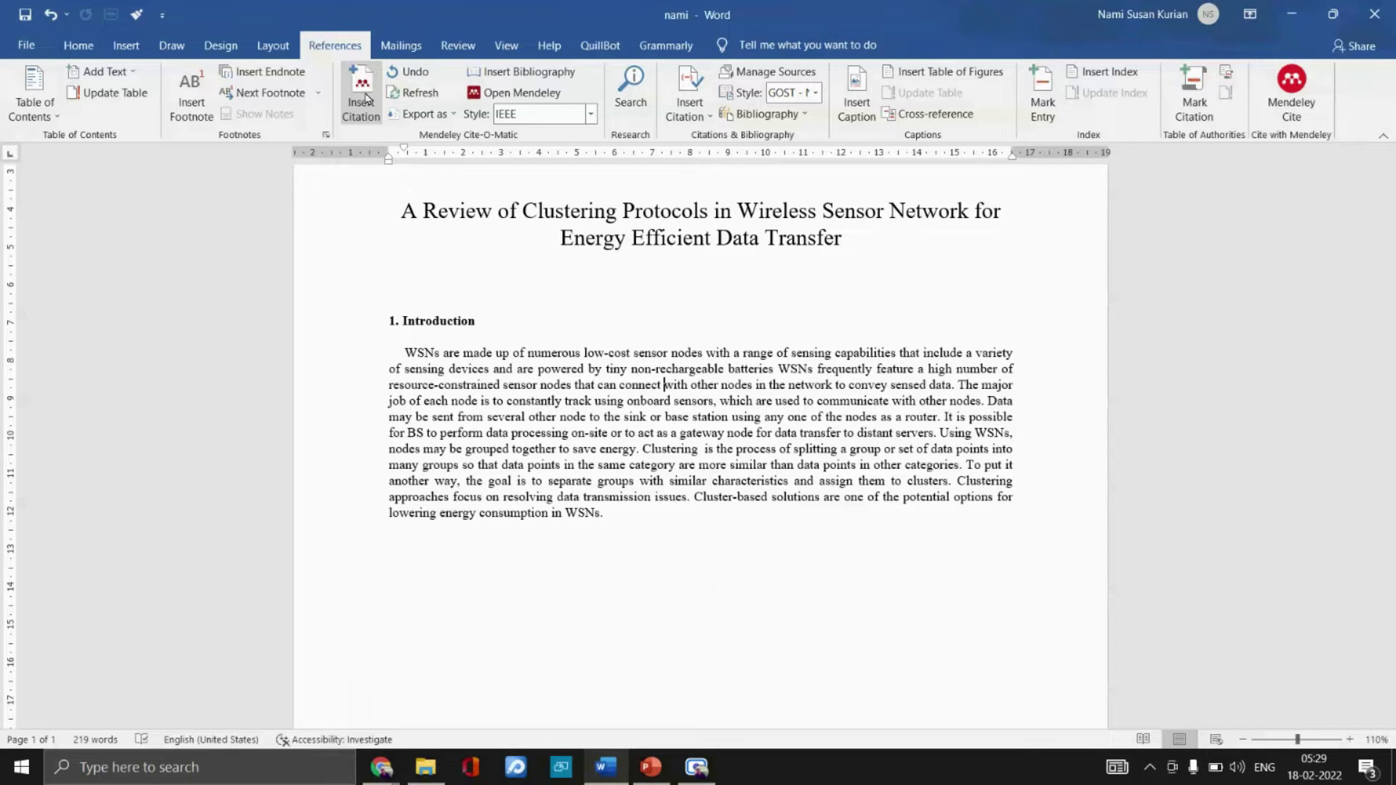
{"action": "left_click", "coordinate": [368, 100]}
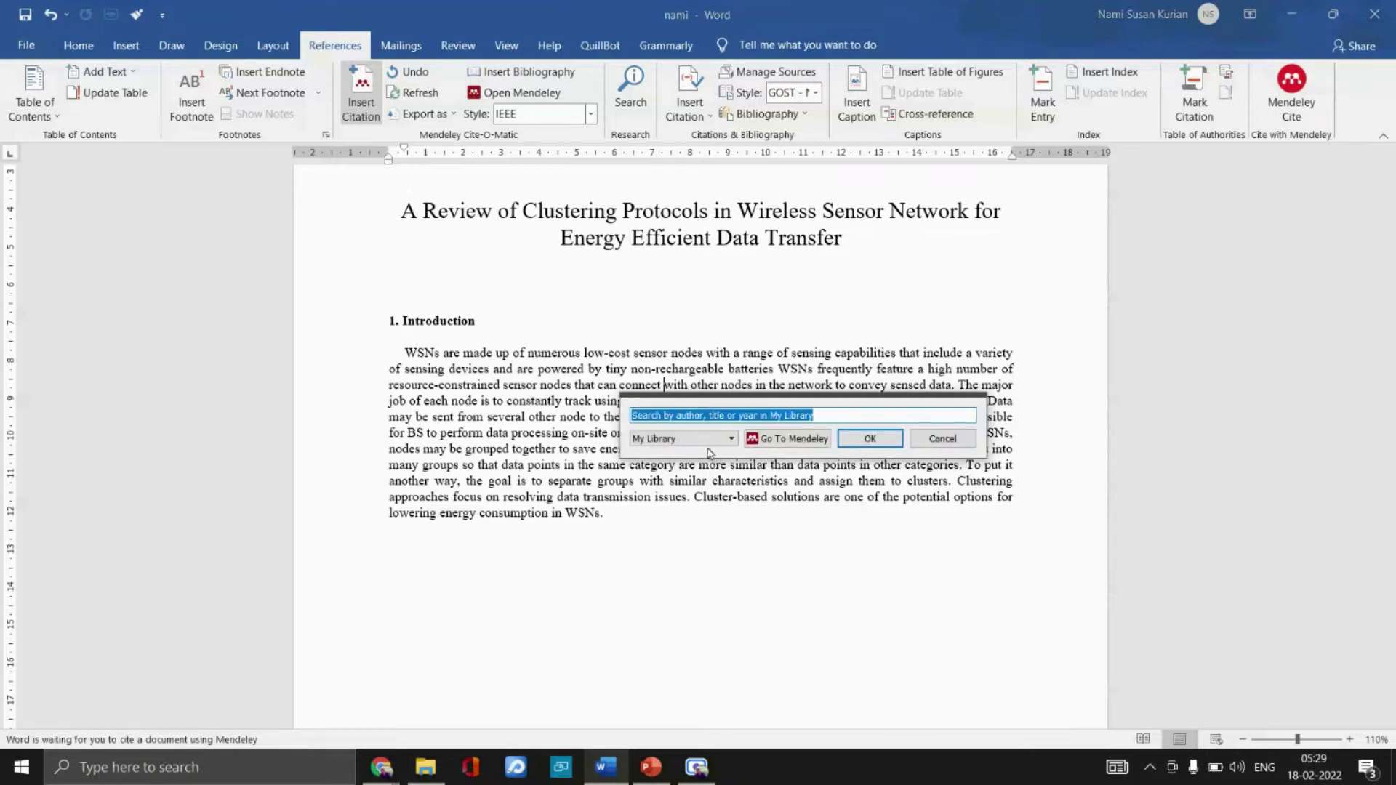
{"action": "left_click", "coordinate": [790, 441]}
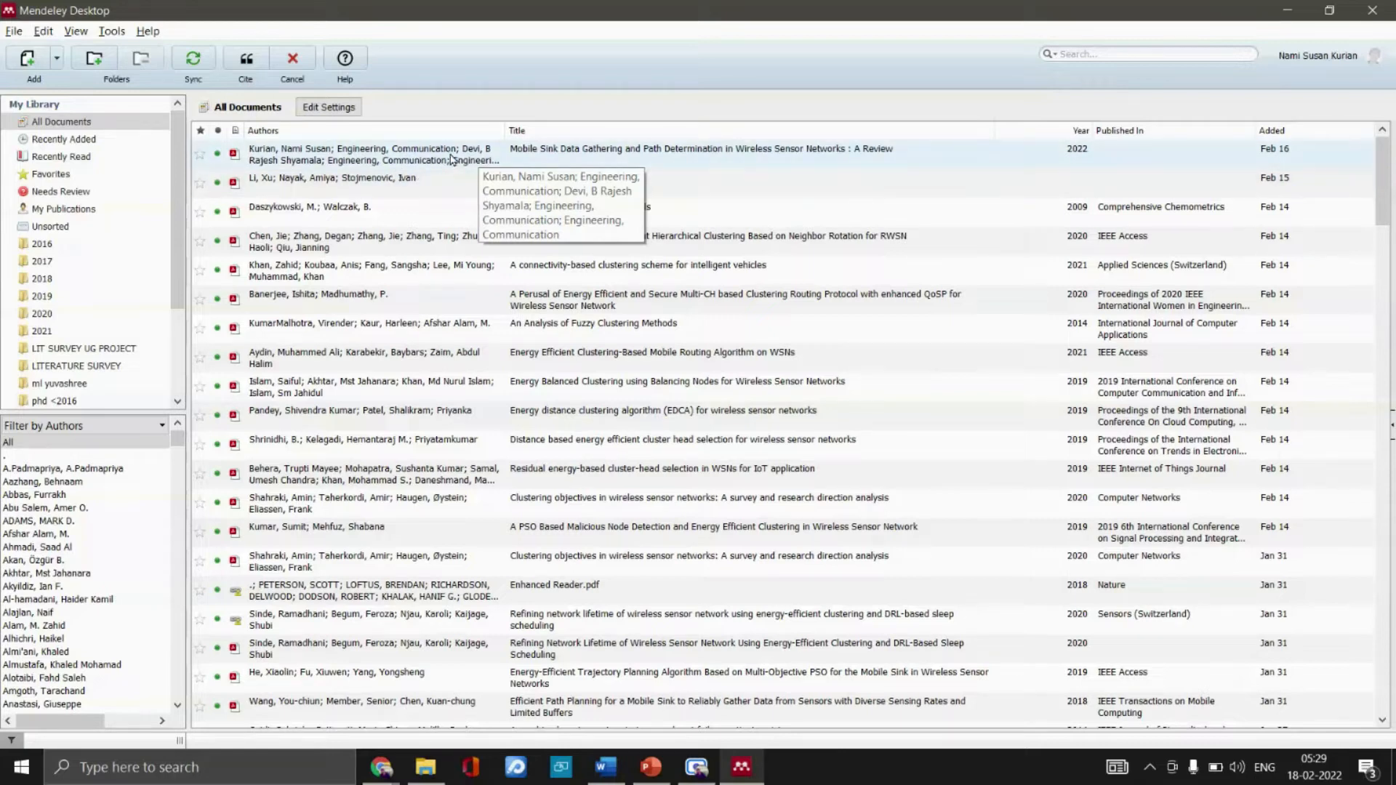
{"action": "left_click", "coordinate": [458, 255]}
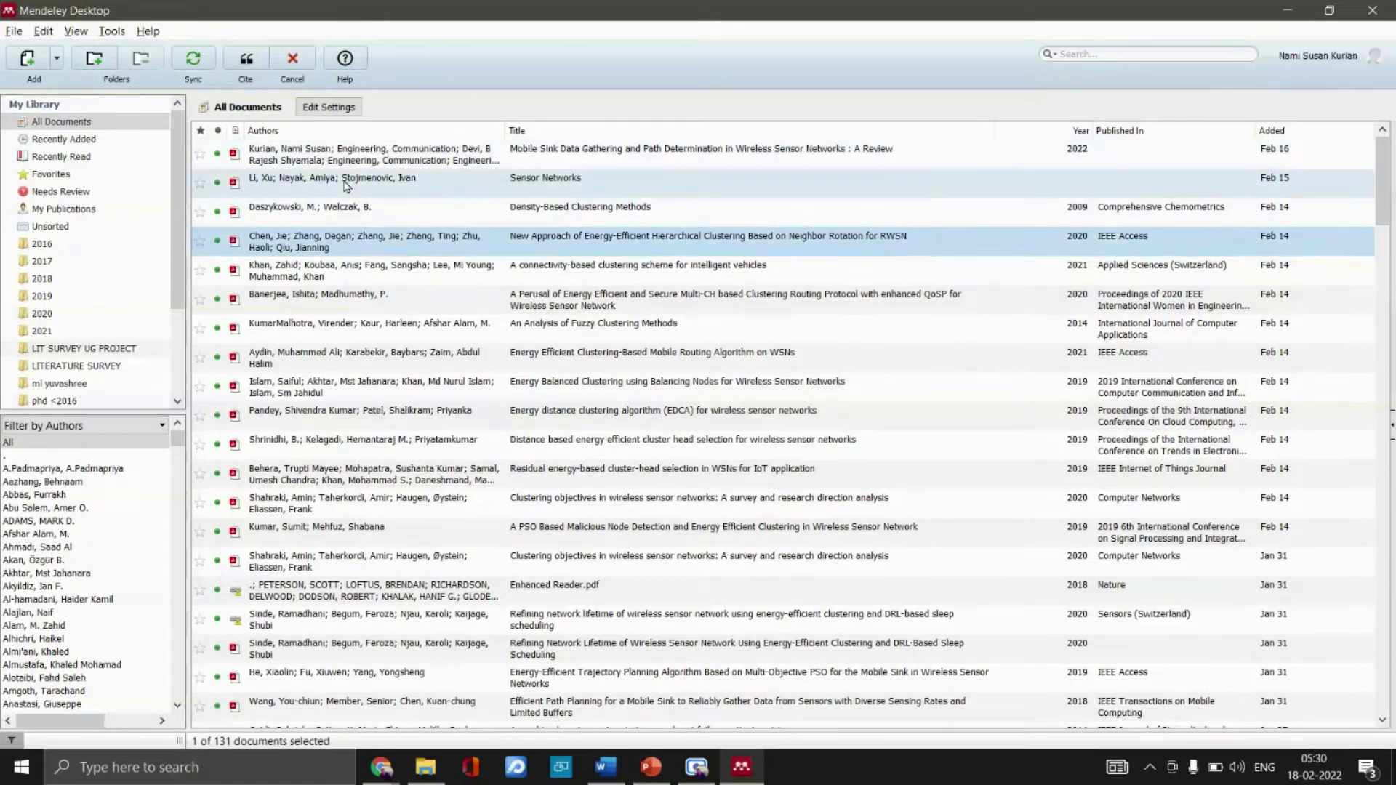
{"action": "left_click", "coordinate": [248, 61]}
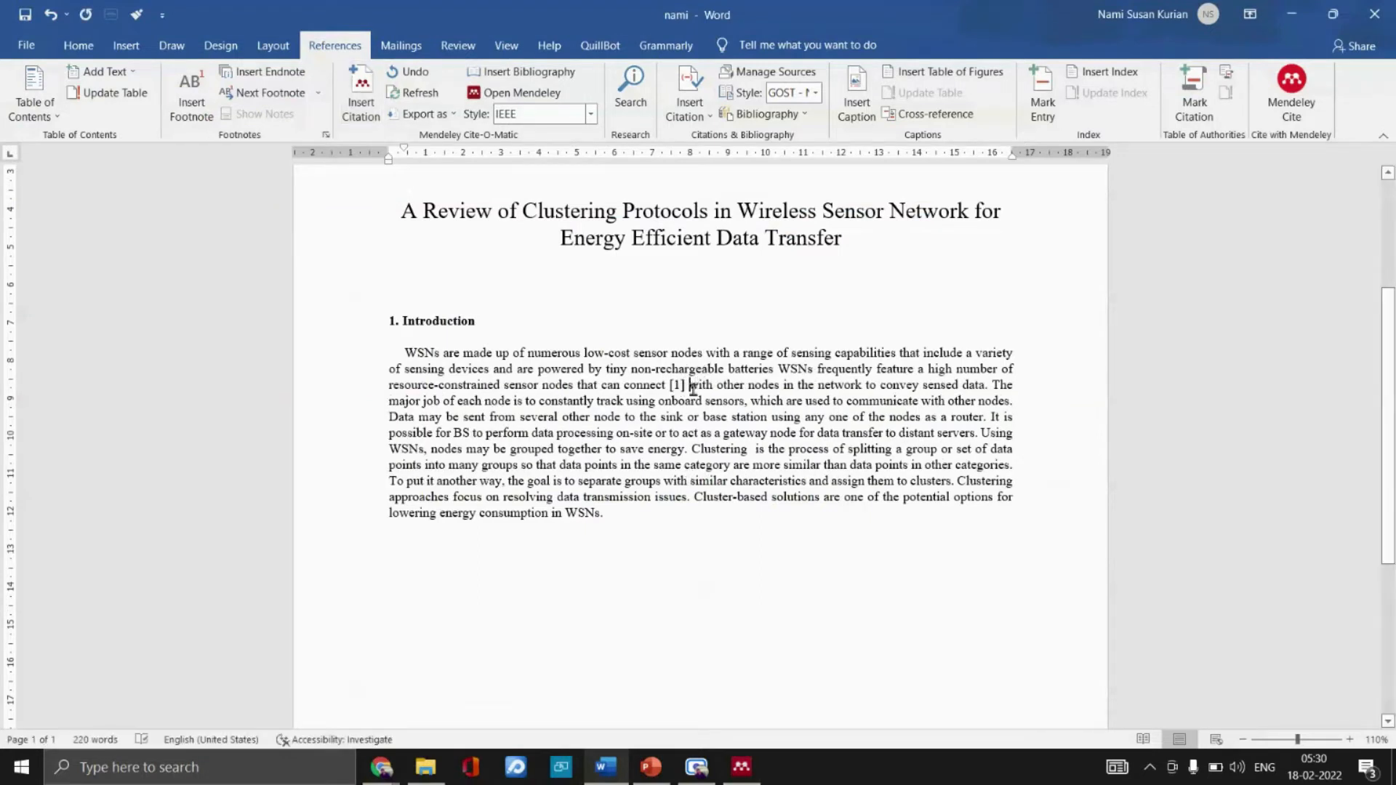
{"action": "left_click_drag", "start_coordinate": [685, 385], "coordinate": [668, 386]}
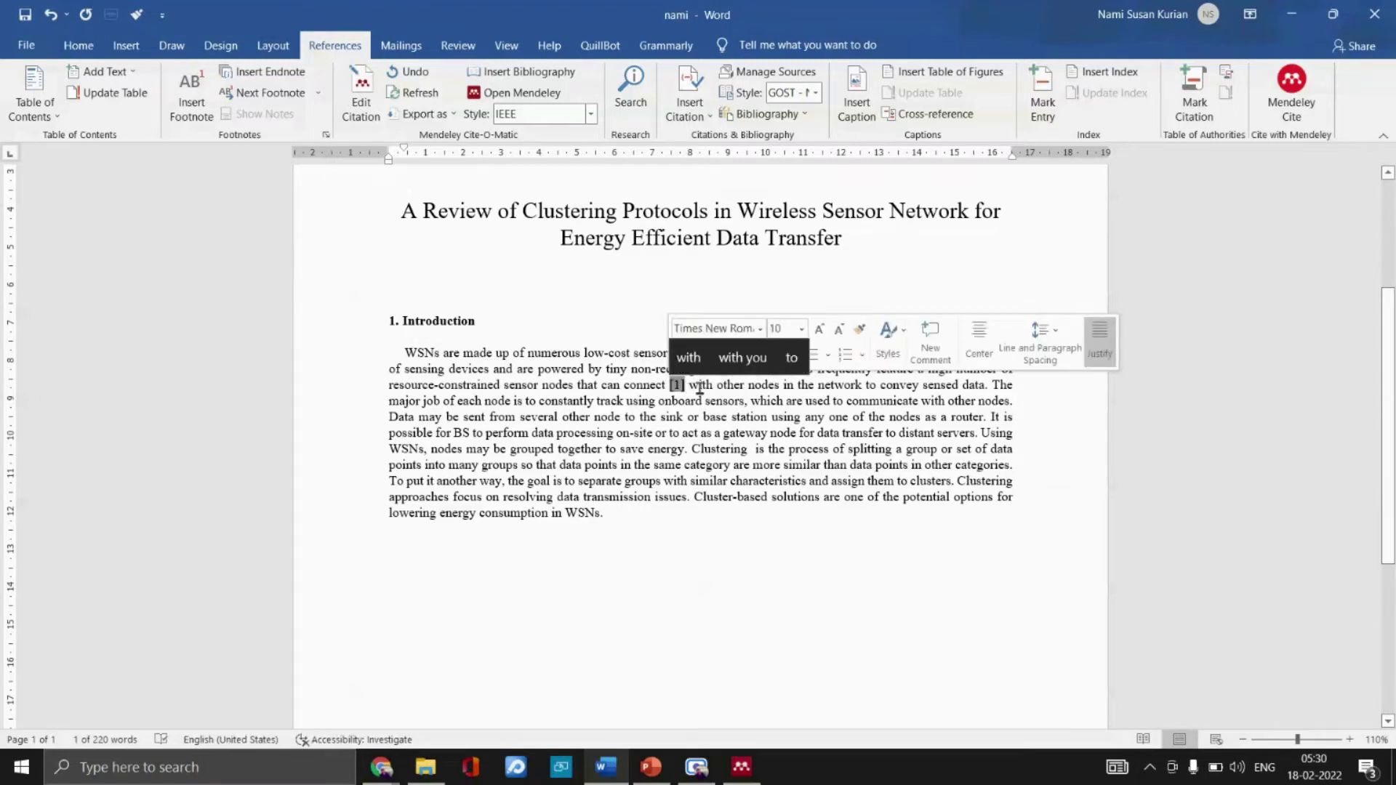
{"action": "left_click", "coordinate": [686, 386]}
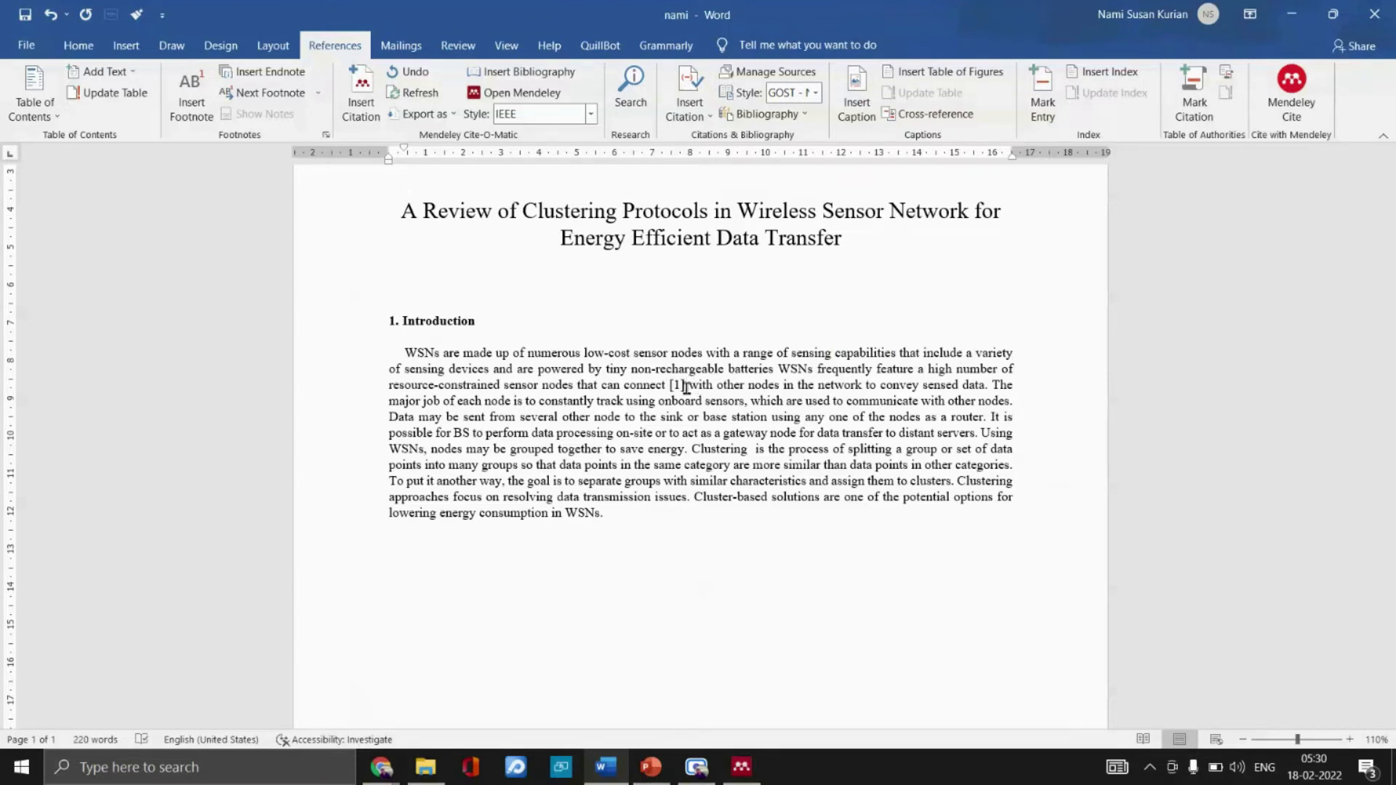
Insert the Mendeley bibliography on a new line below the Introduction paragraph
{"action": "left_click", "coordinate": [631, 524]}
{"action": "key", "text": "Return"}
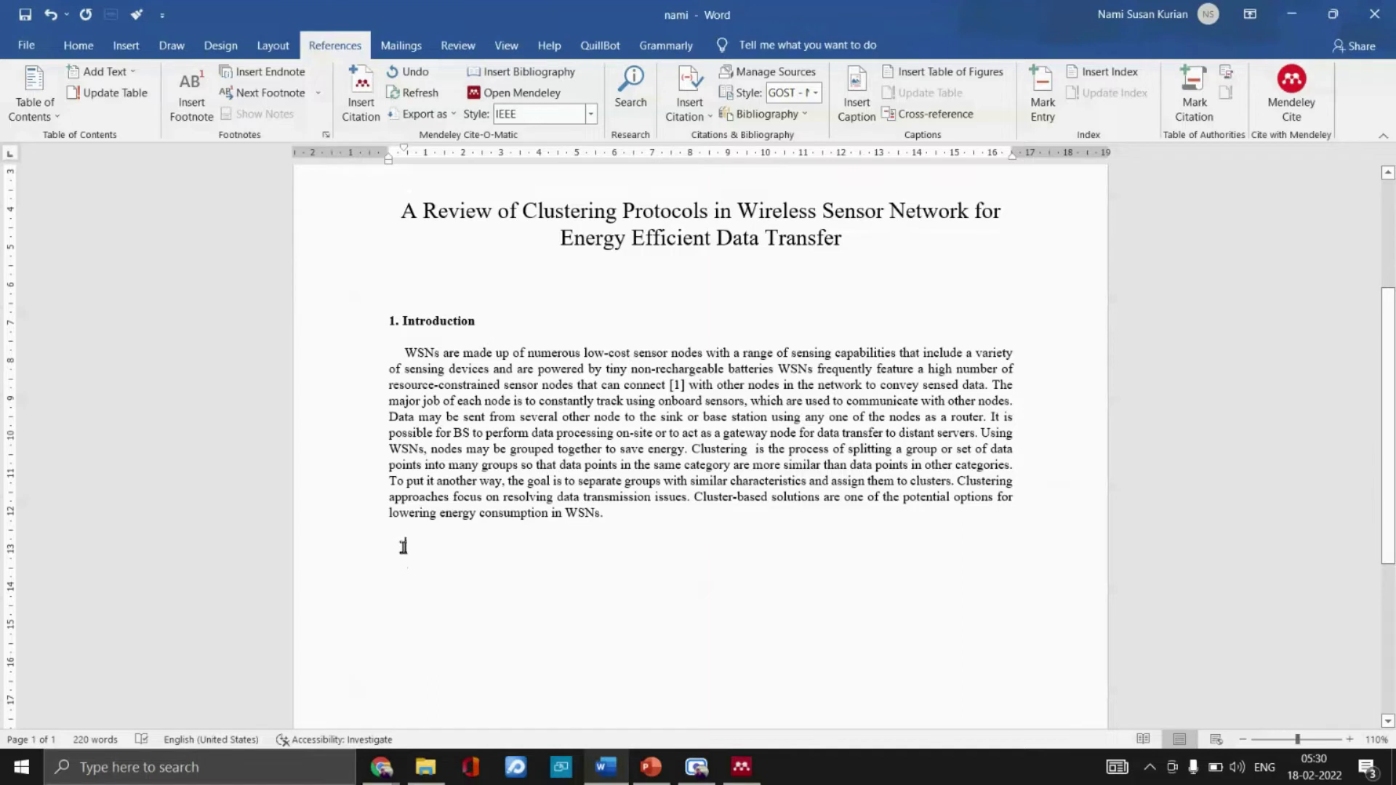
{"action": "left_click", "coordinate": [526, 72]}
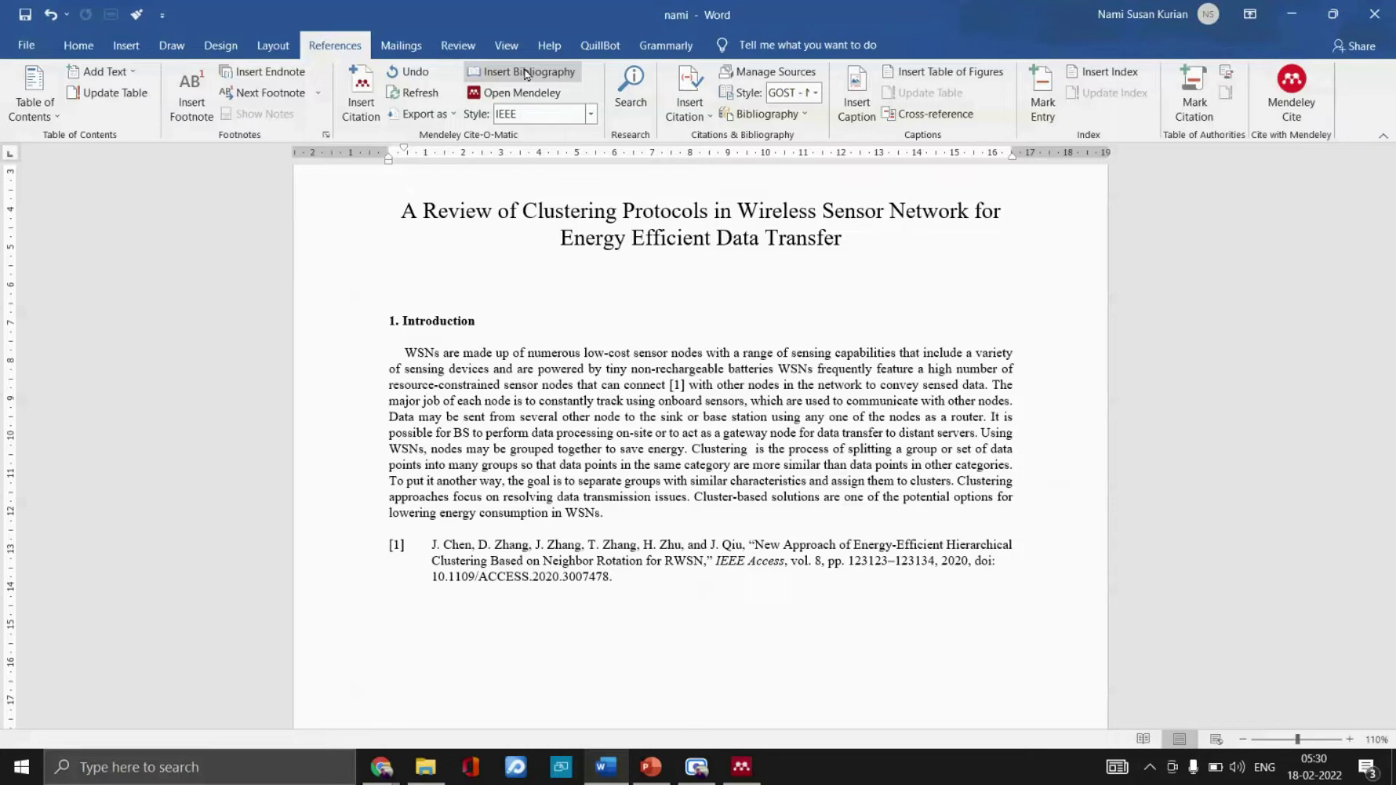
Preview the in-text citation and reference entry in the American Institute of Physics style, and switch the citation style back to IEEE
{"action": "left_click", "coordinate": [593, 115]}
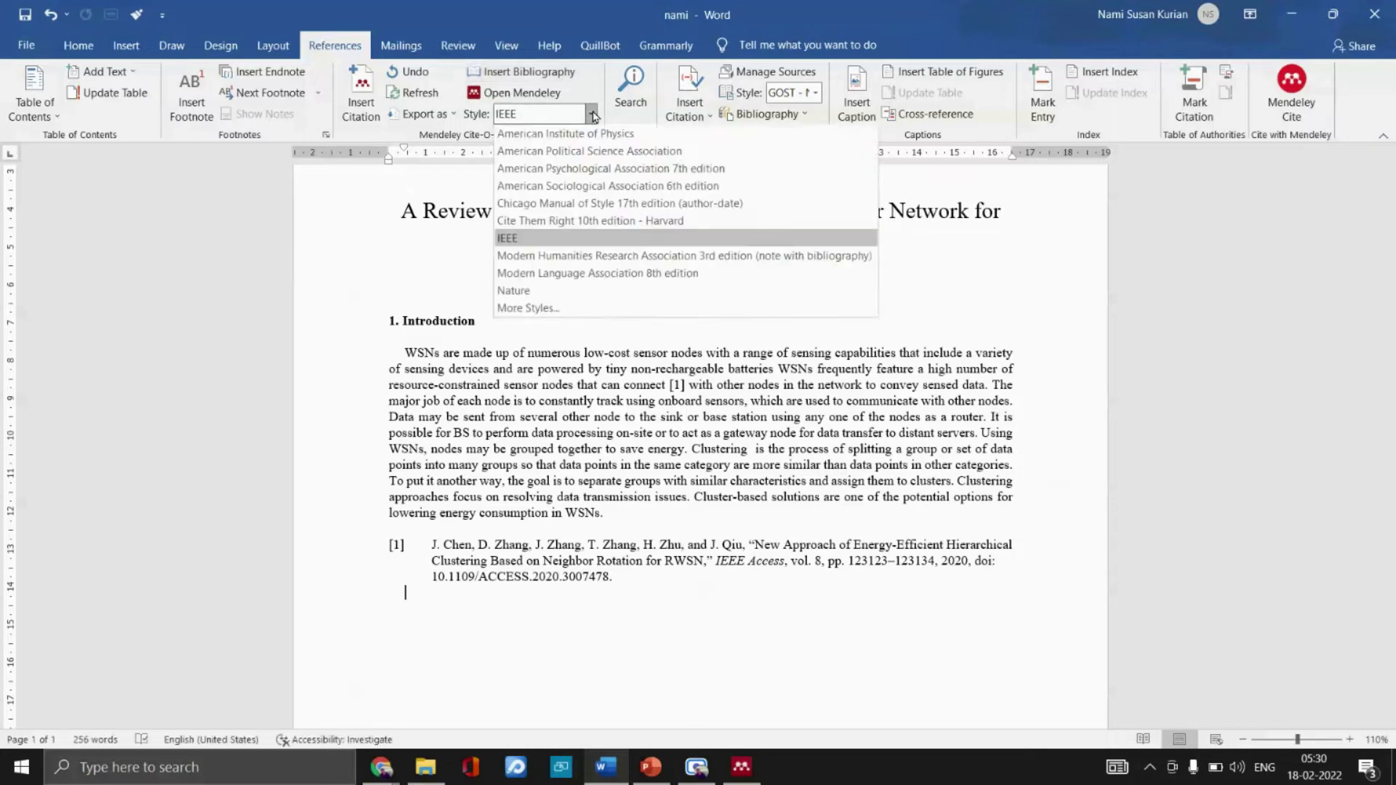
{"action": "left_click", "coordinate": [593, 115]}
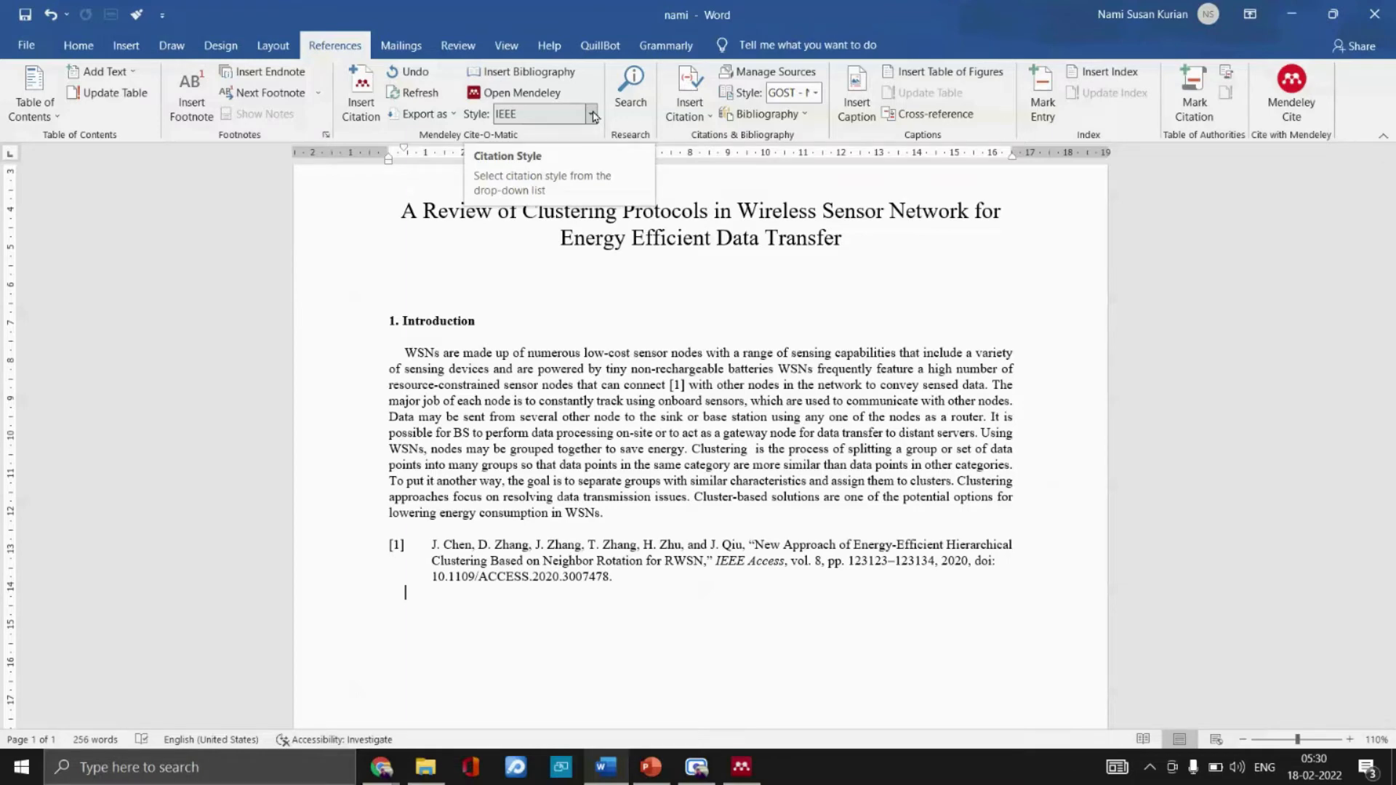
{"action": "left_click", "coordinate": [592, 114]}
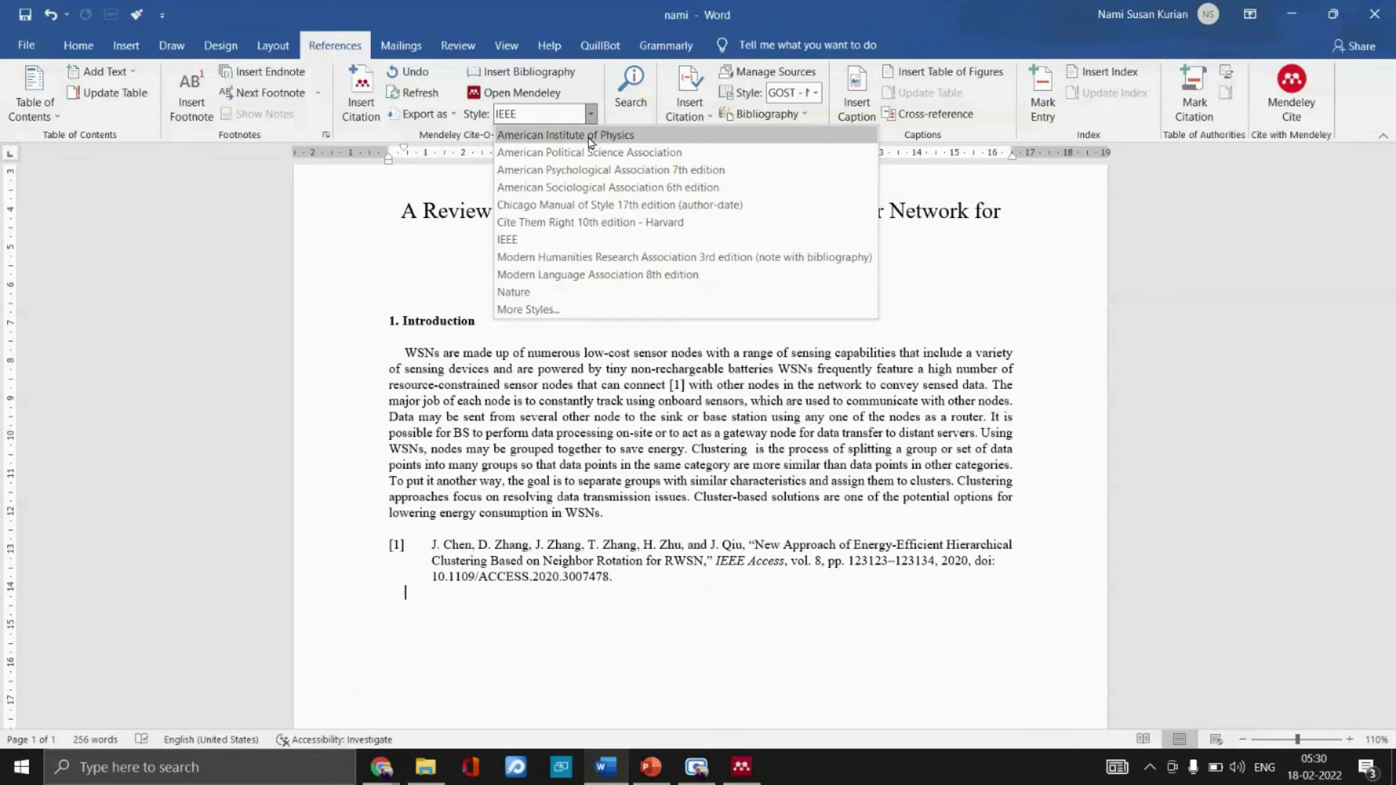
{"action": "left_click", "coordinate": [591, 136]}
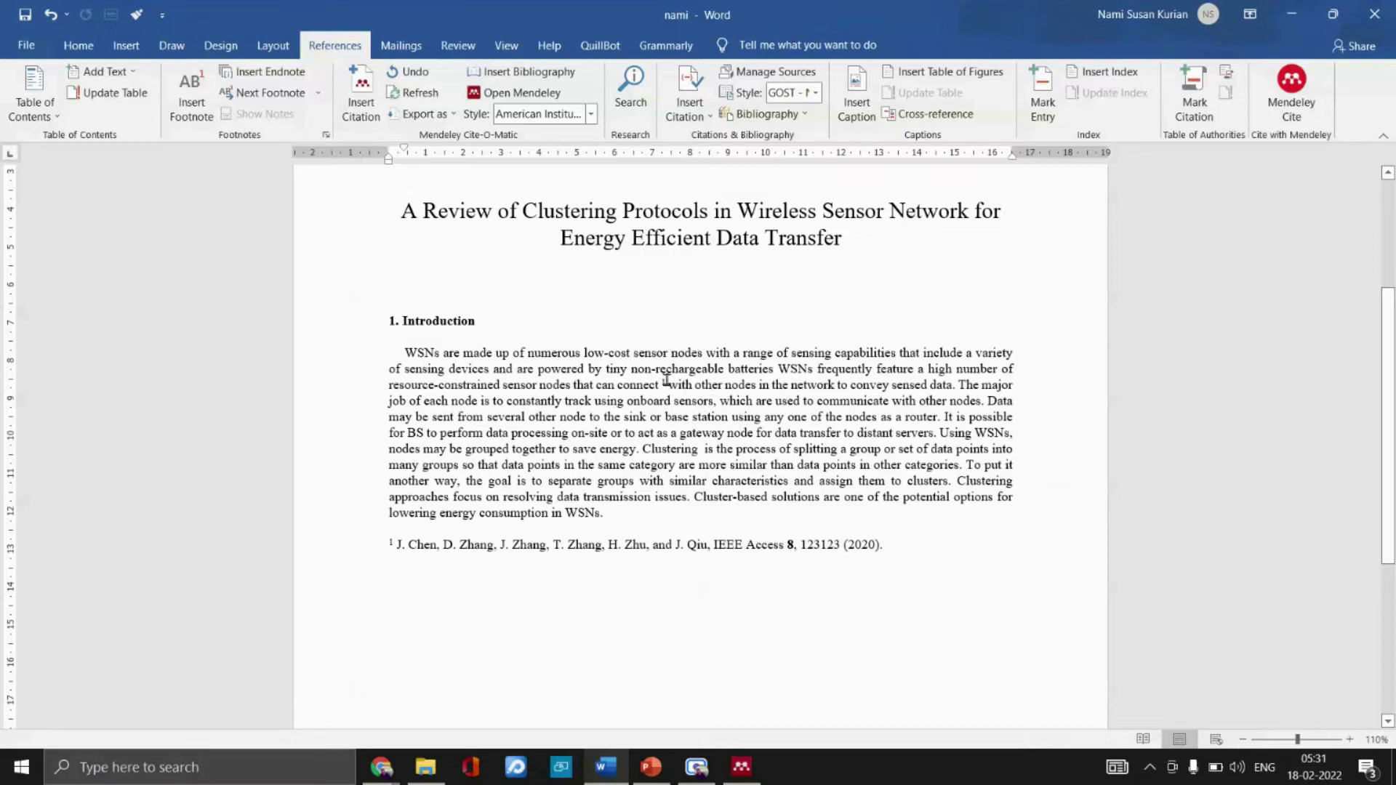
{"action": "left_click_drag", "start_coordinate": [667, 381], "coordinate": [661, 384]}
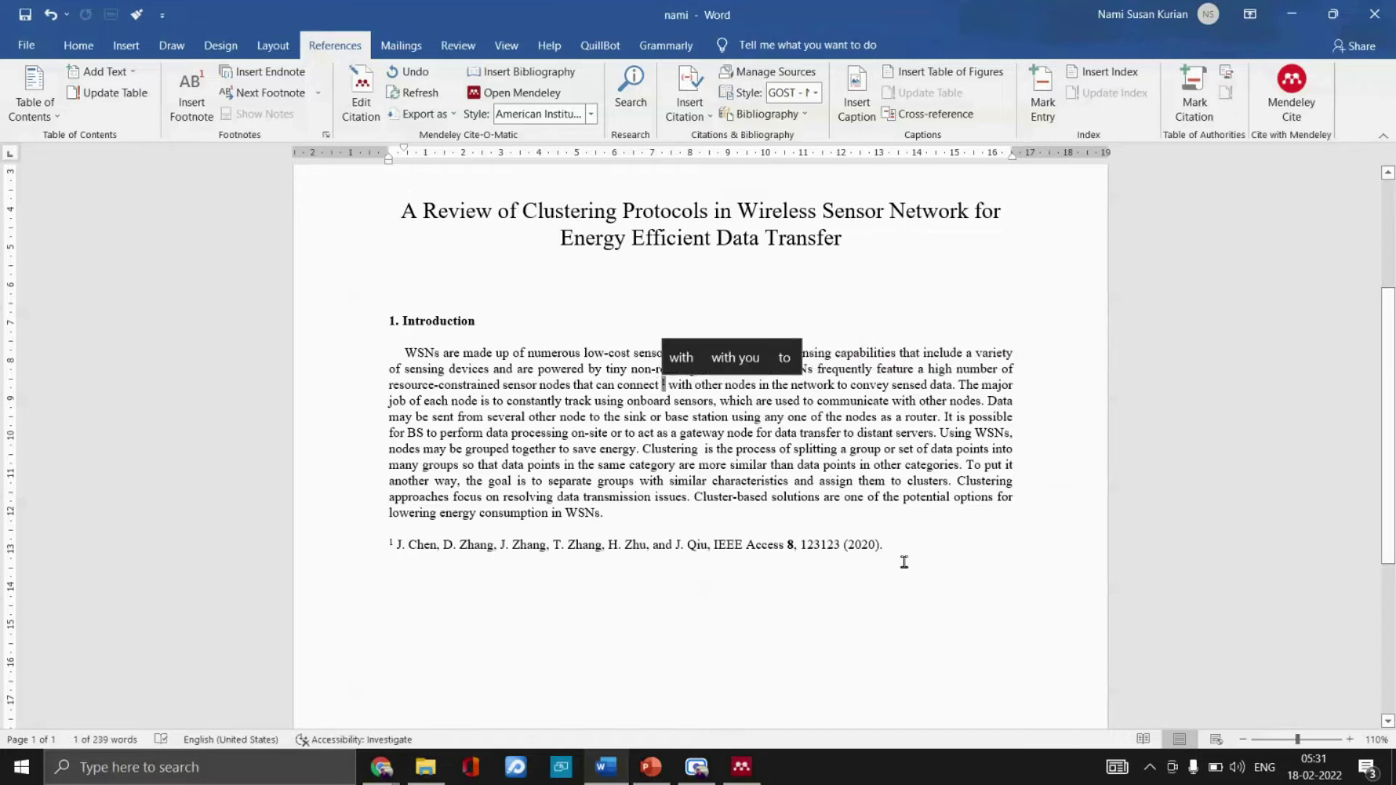
{"action": "left_click_drag", "start_coordinate": [914, 551], "coordinate": [394, 555]}
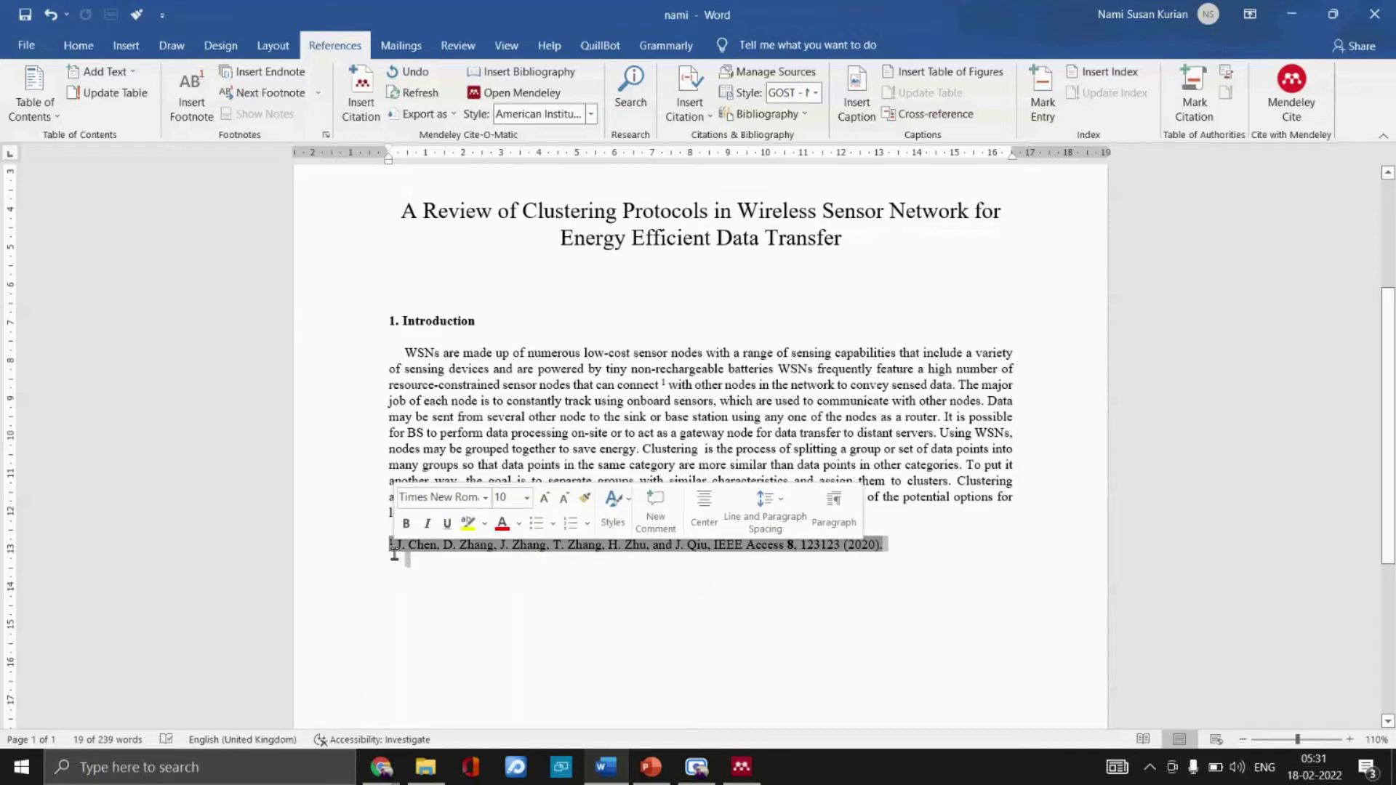
{"action": "left_click", "coordinate": [405, 560]}
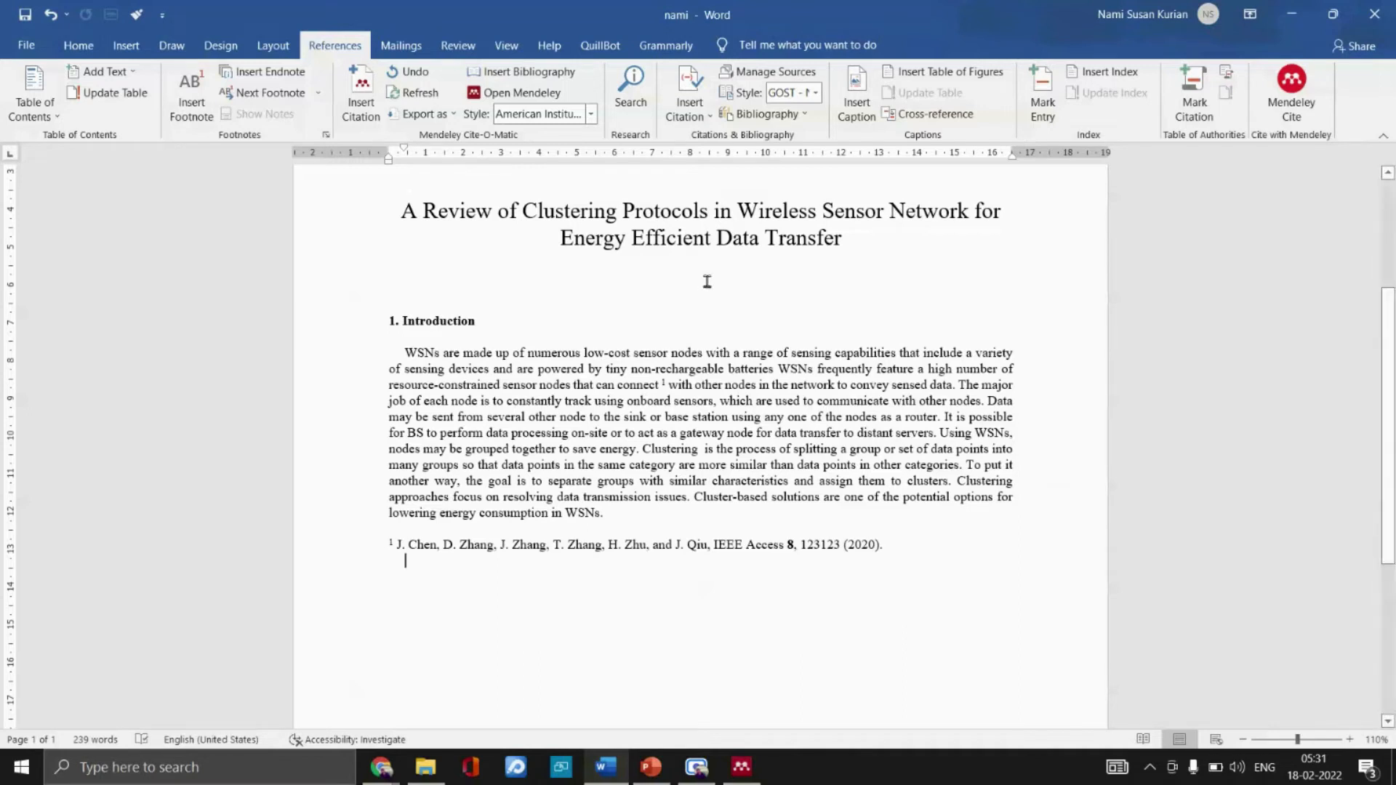
{"action": "left_click", "coordinate": [591, 114]}
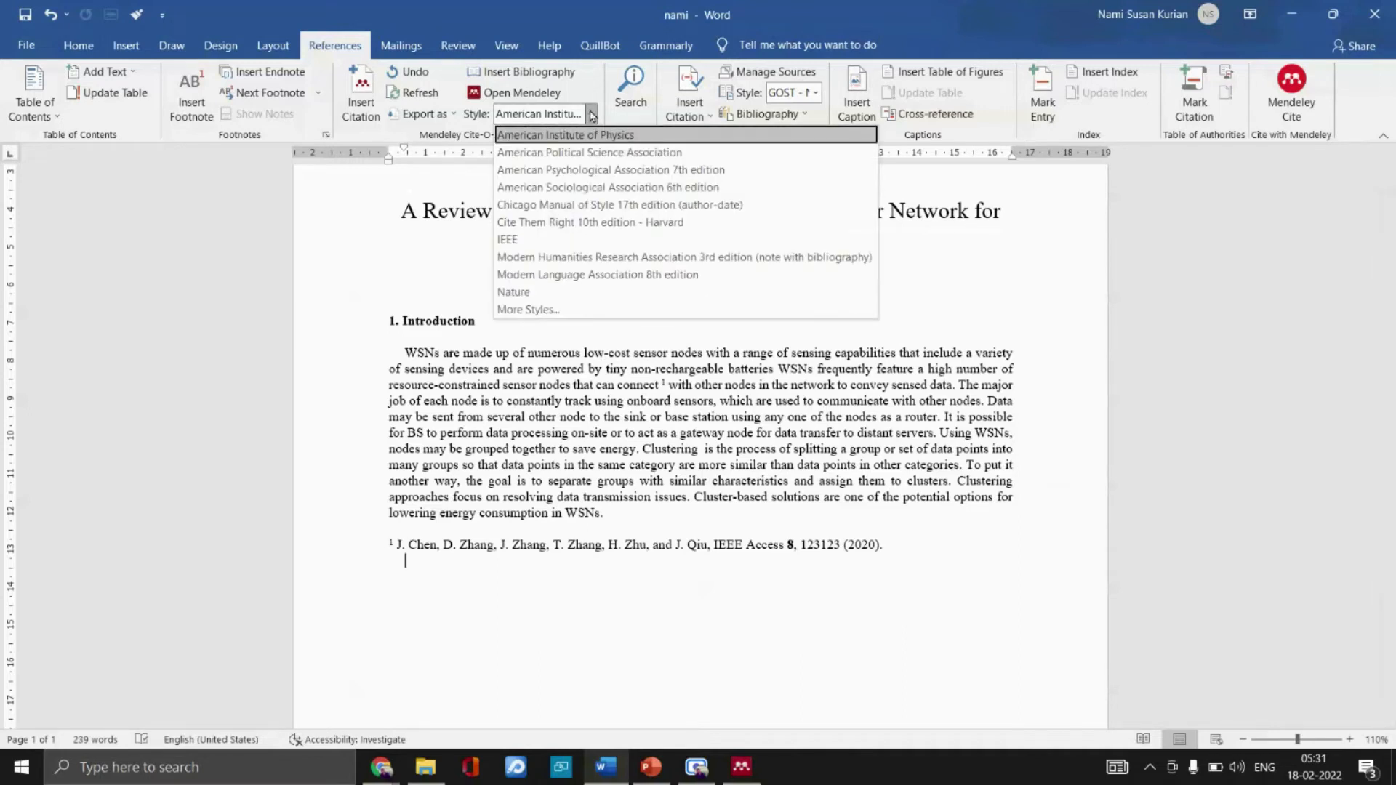
{"action": "left_click", "coordinate": [540, 247]}
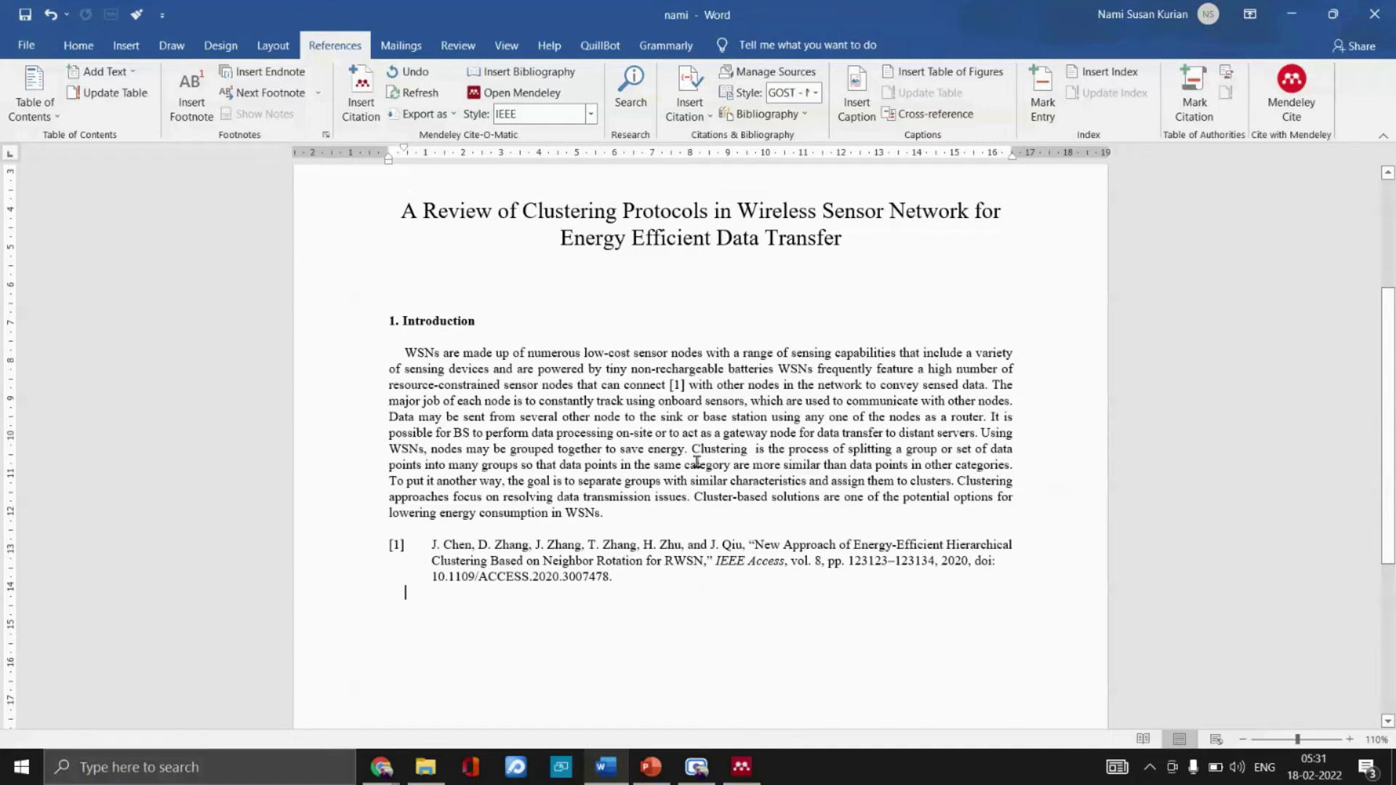
Delete the in-text citation after "can connect" in the Introduction and refresh the bibliography
{"action": "left_click", "coordinate": [678, 384]}
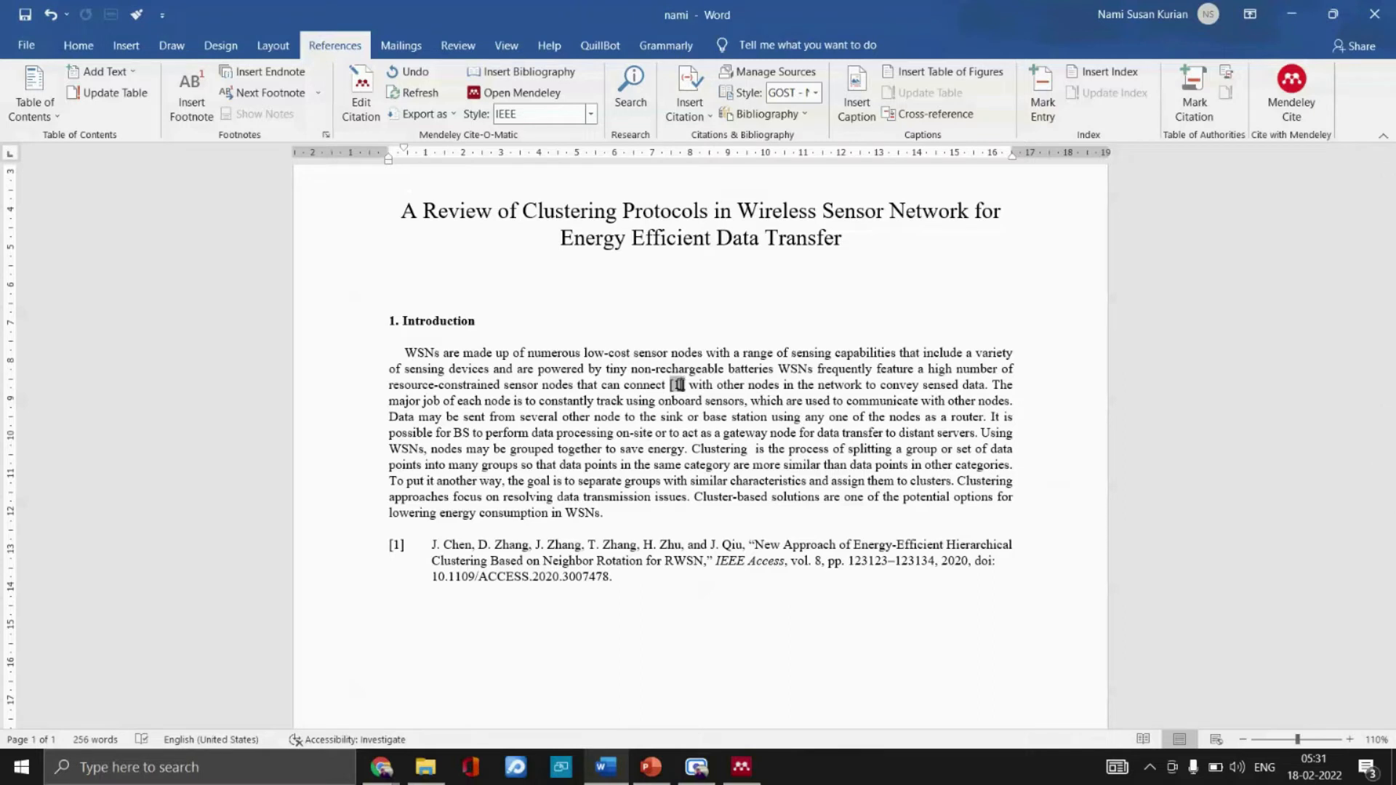
{"action": "key", "text": "ctrl+z"}
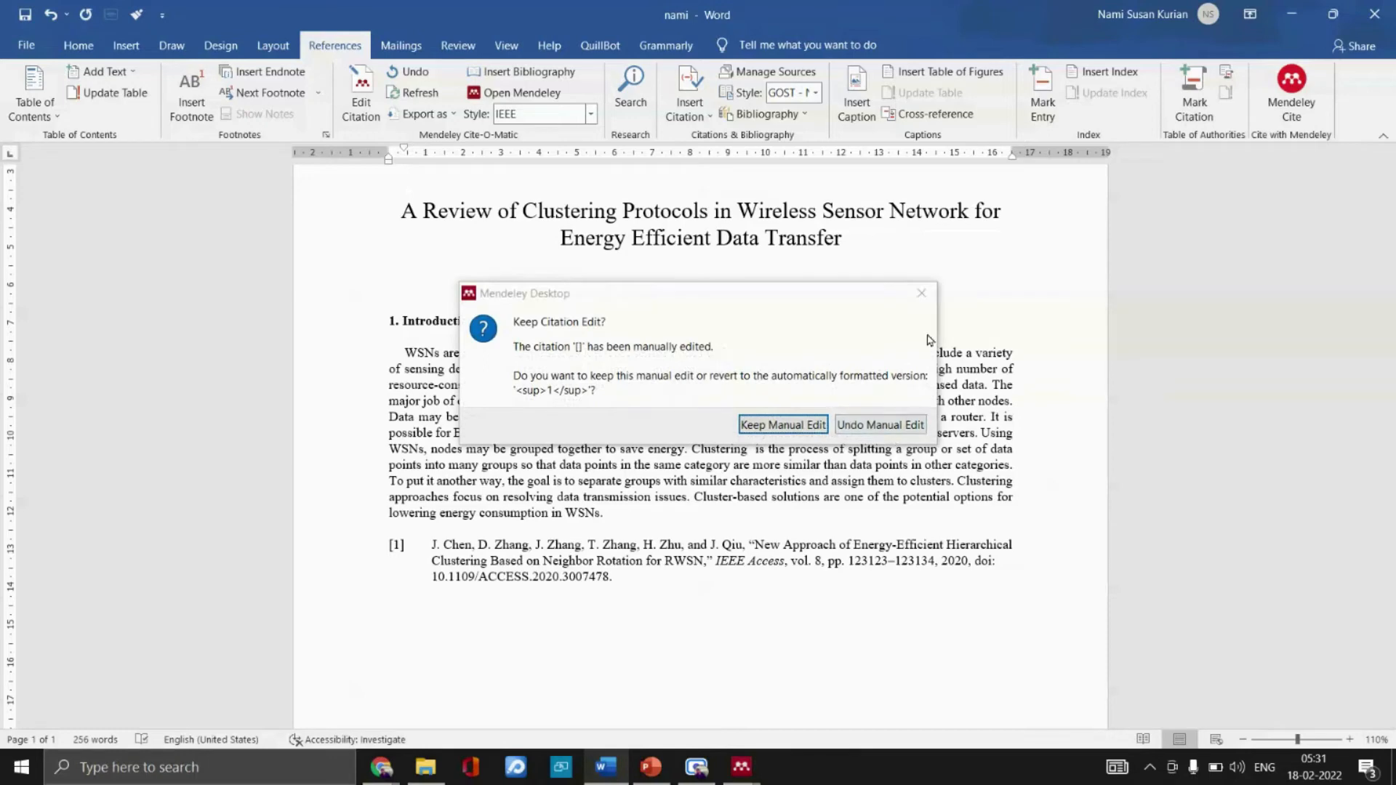
{"action": "left_click", "coordinate": [921, 293]}
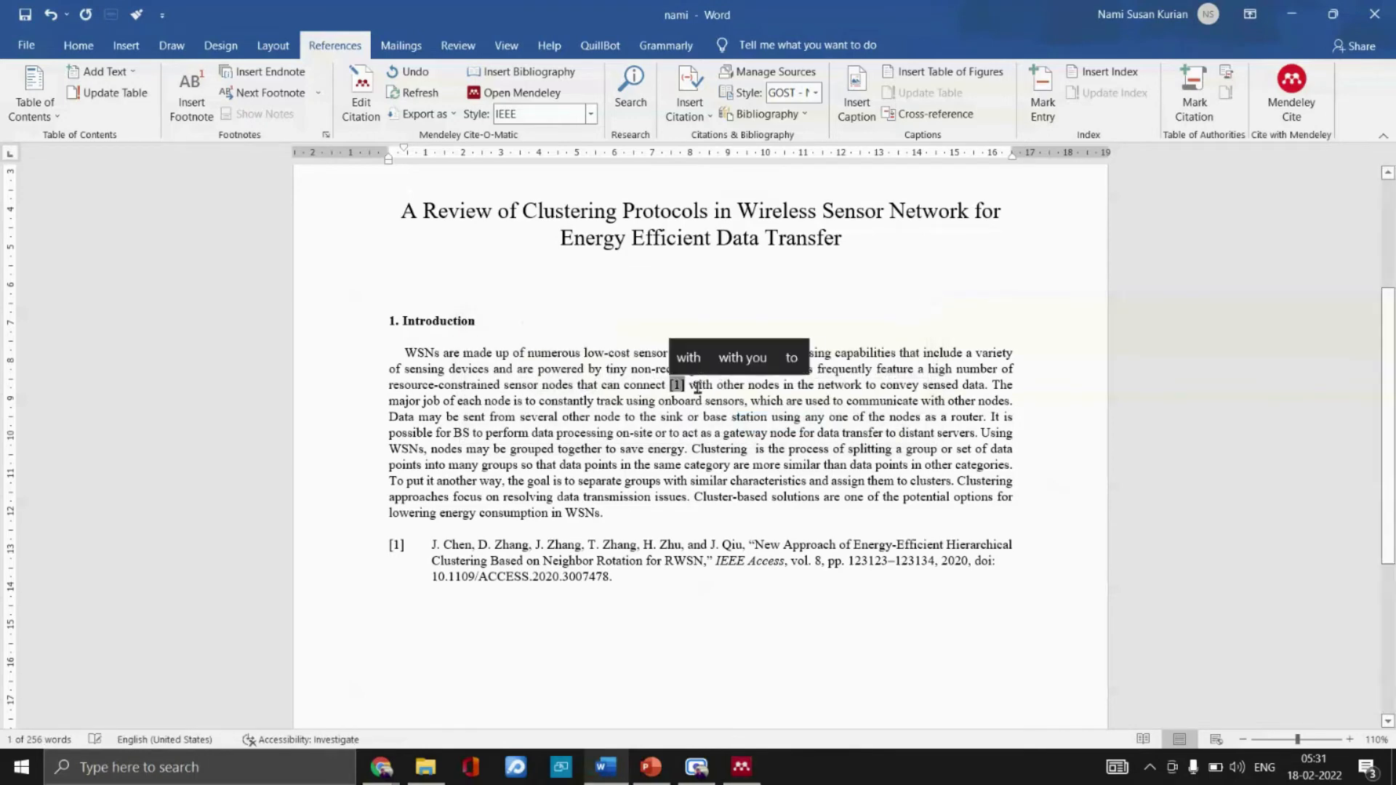
{"action": "key", "text": "Right"}
{"action": "key", "text": "BackSpace"}
{"action": "key", "text": "BackSpace"}
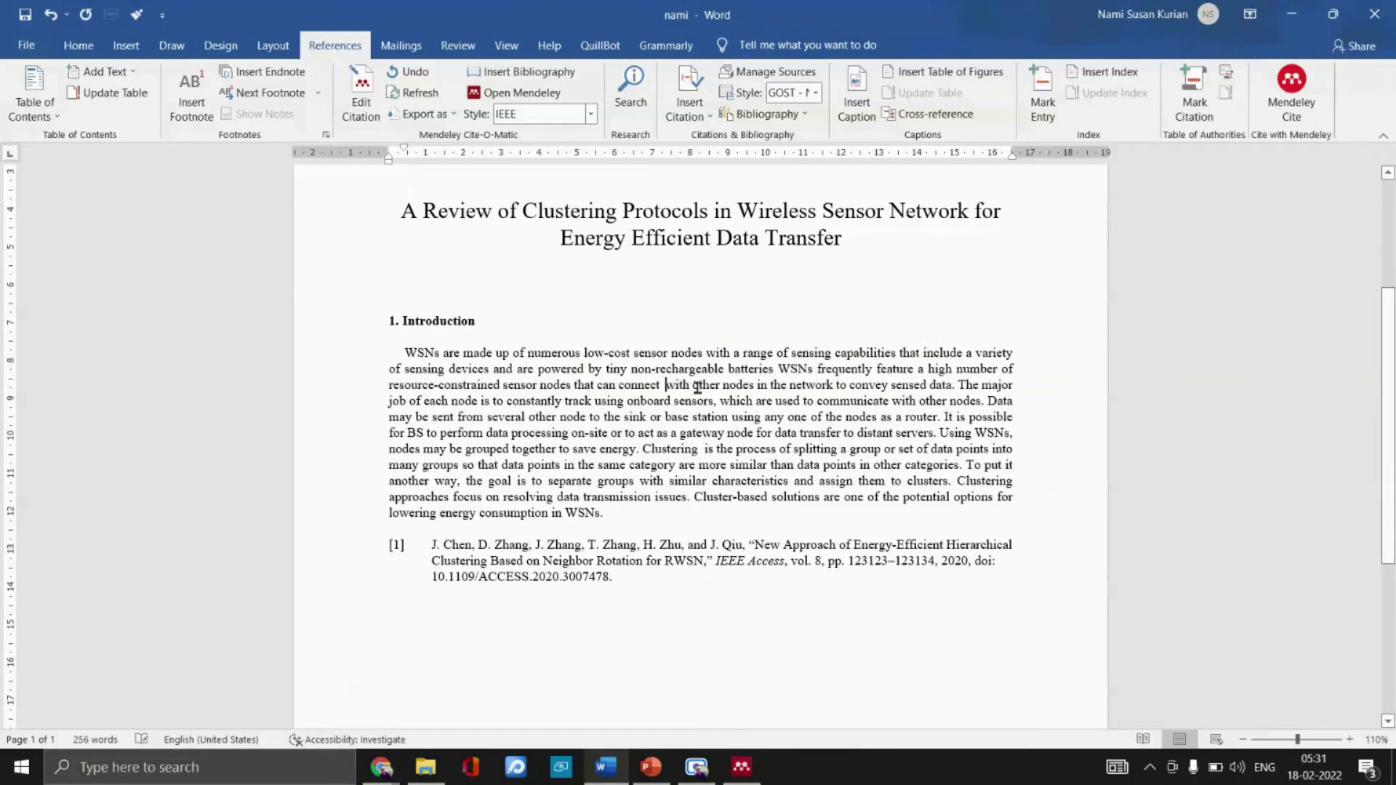
{"action": "key", "text": "BackSpace"}
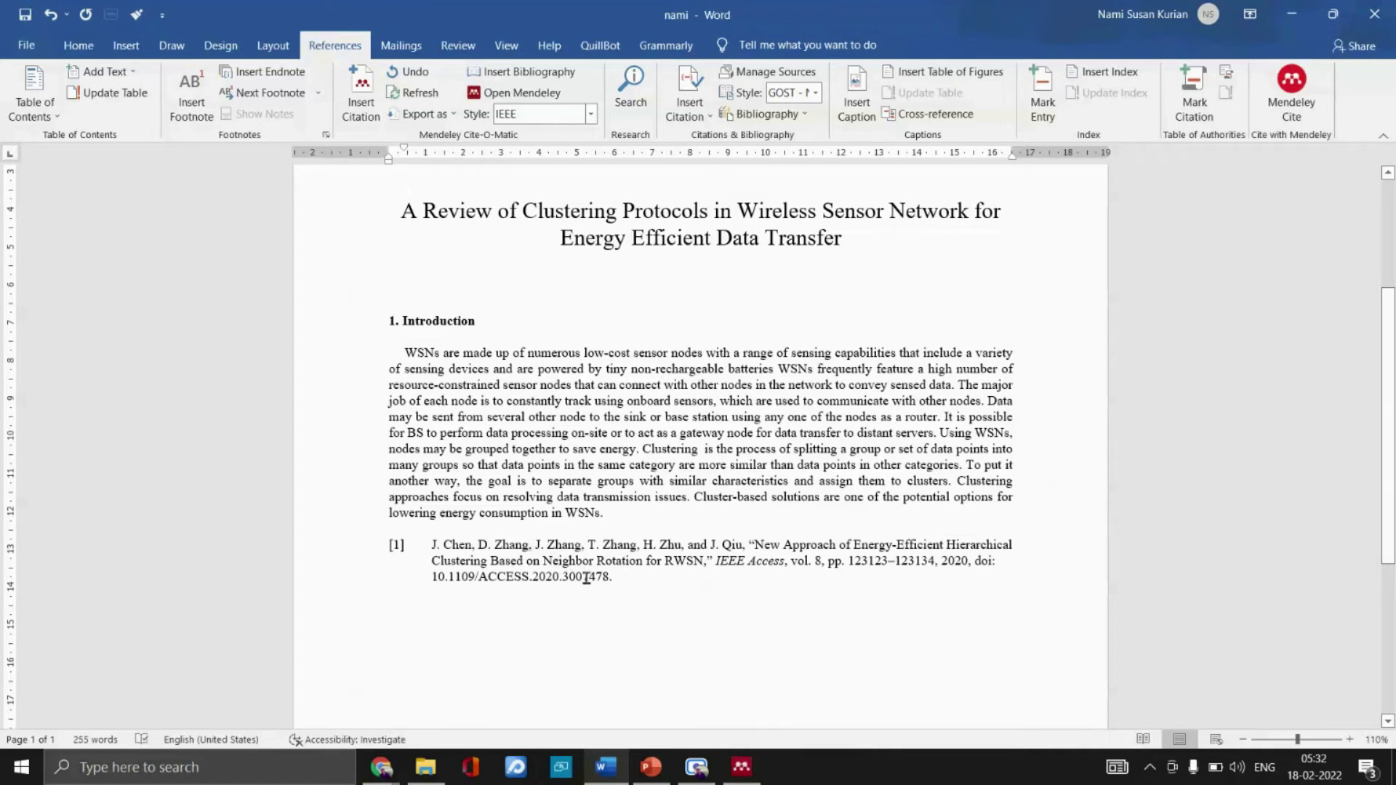
{"action": "left_click", "coordinate": [420, 94]}
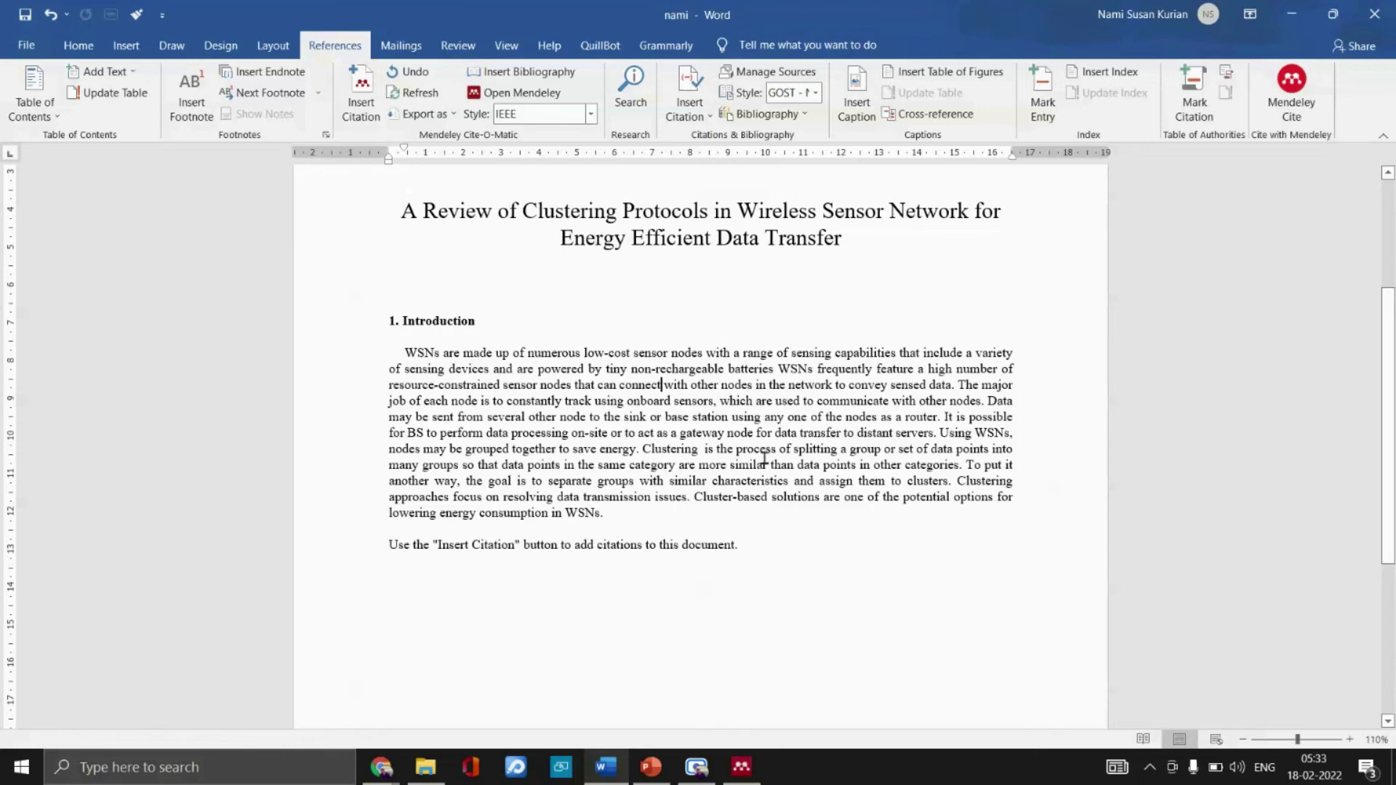
Insert after "can connect" a Mendeley citation of "A Perusal of Energy Efficient and Secure Multi-CH based Clustering Routing Protocol"
{"action": "left_click", "coordinate": [663, 385]}
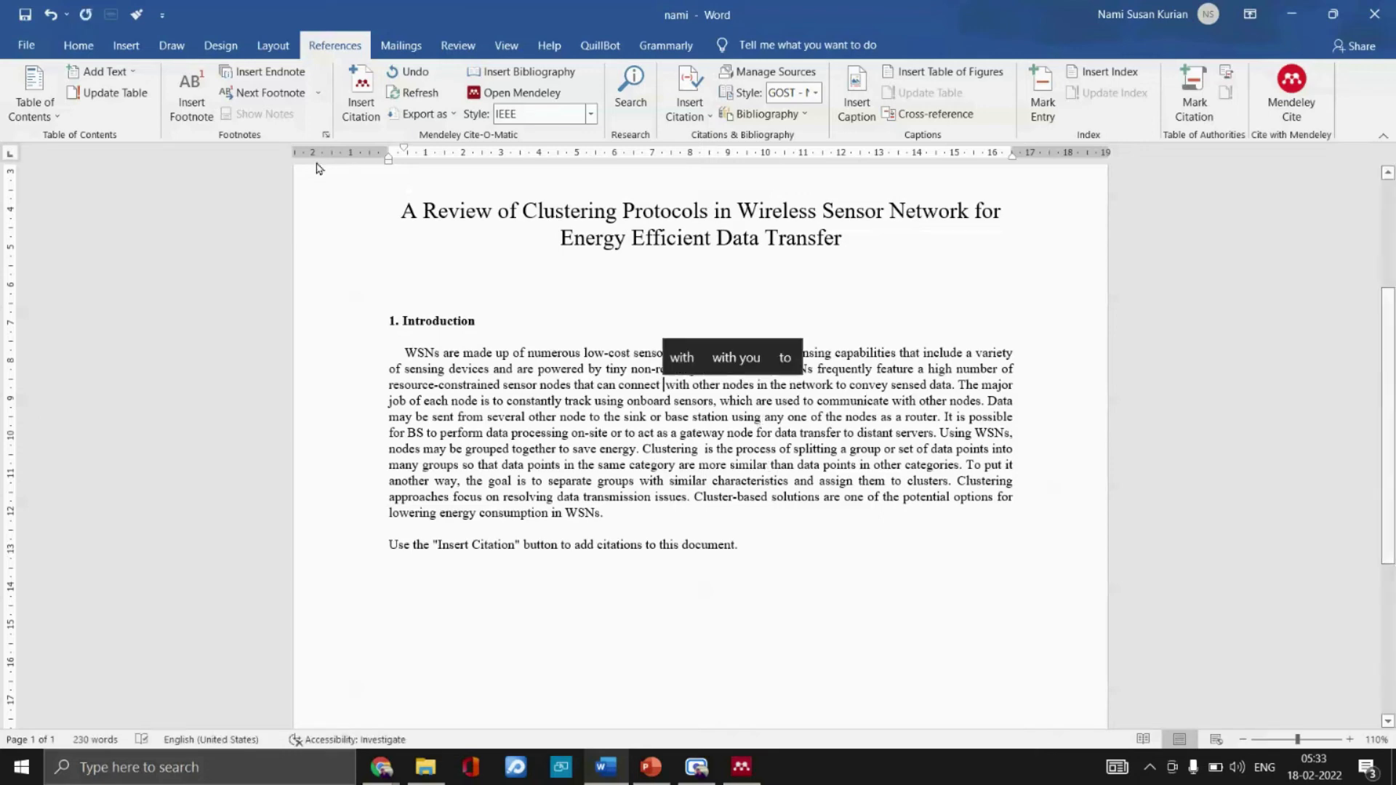
{"action": "left_click", "coordinate": [361, 98]}
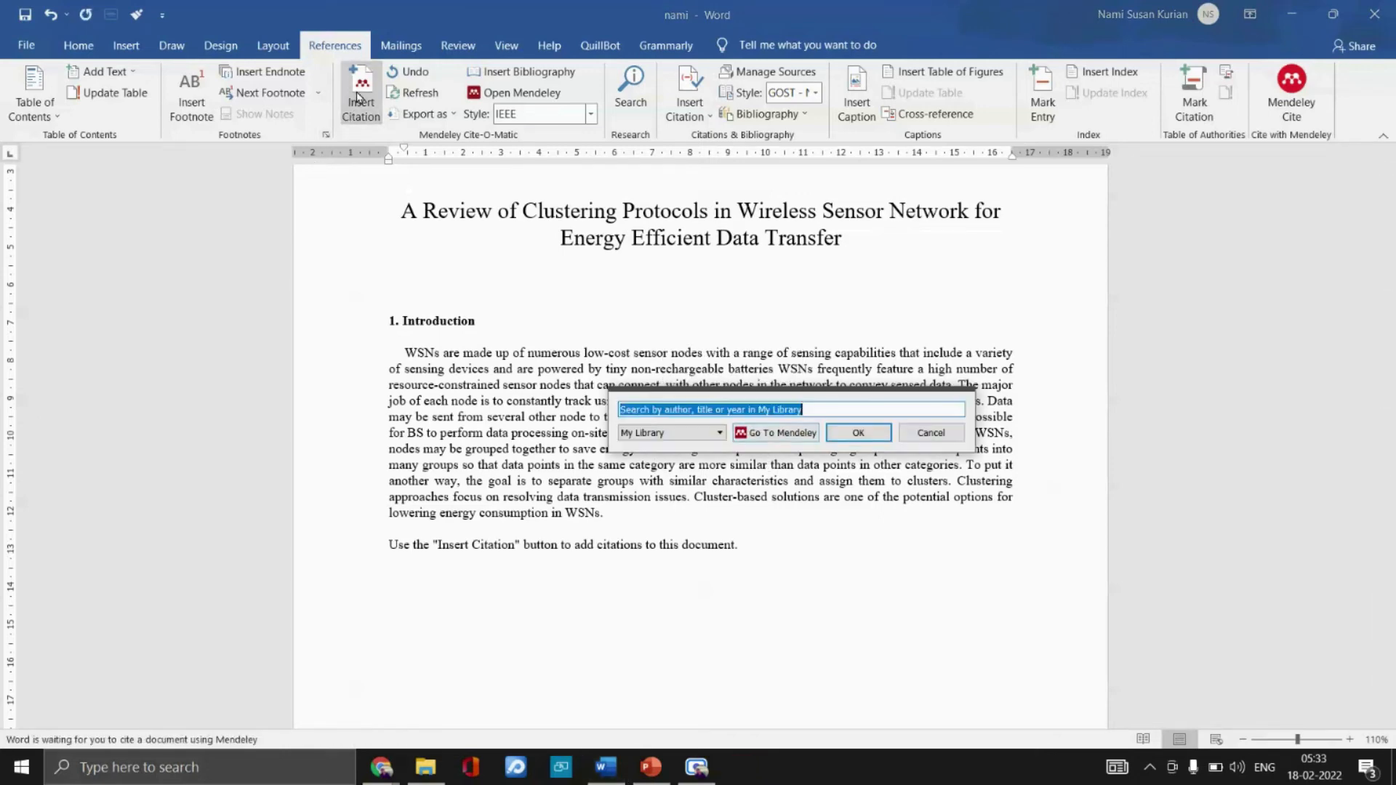
{"action": "left_click", "coordinate": [796, 433]}
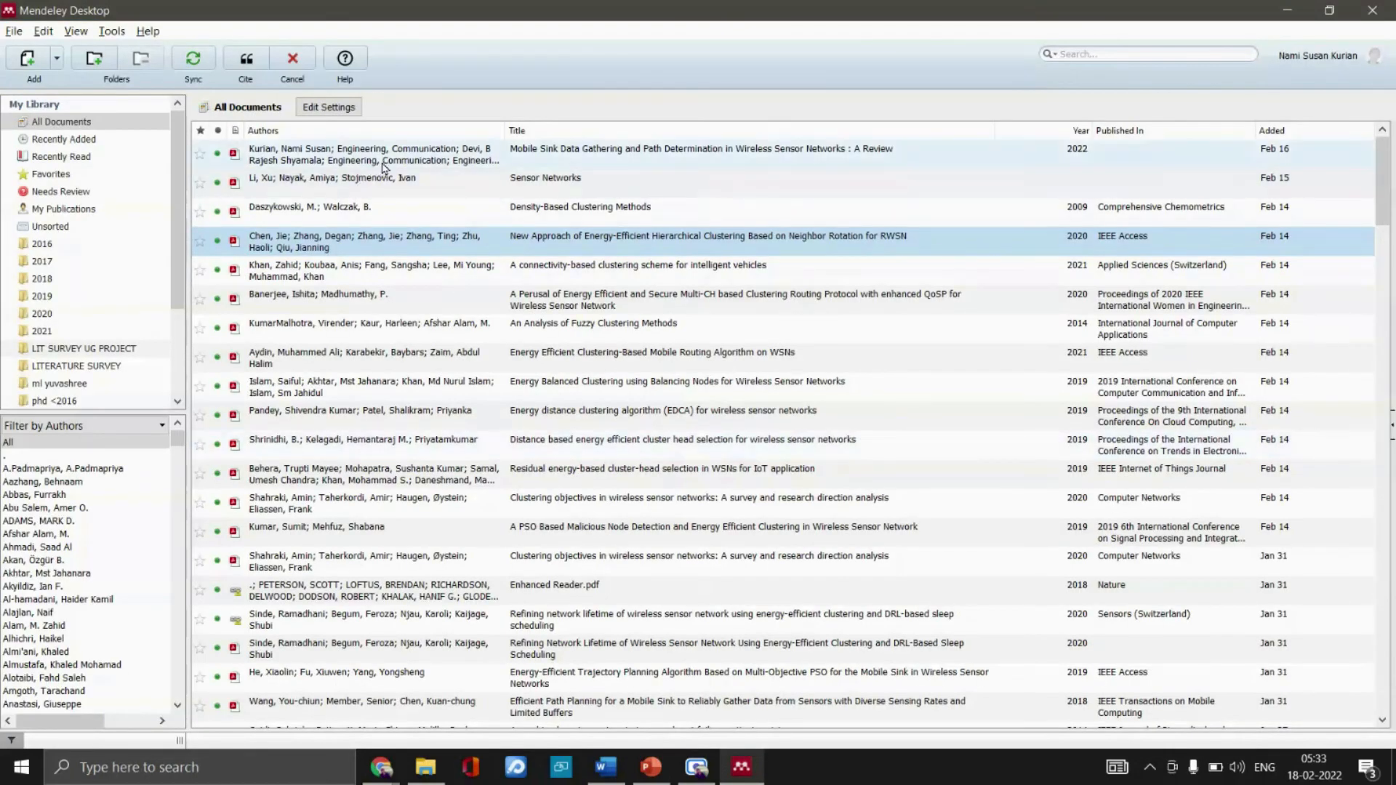
{"action": "left_click", "coordinate": [580, 312]}
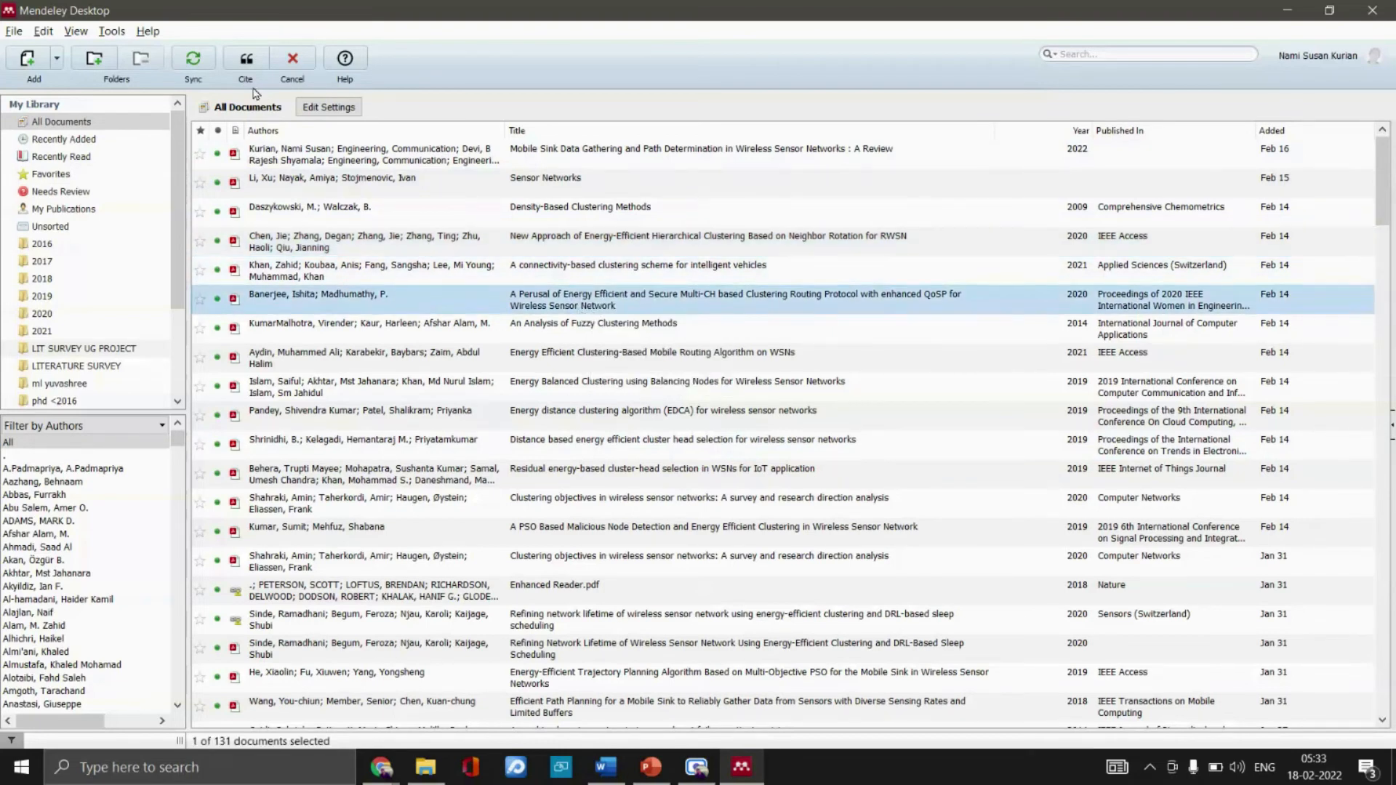
{"action": "left_click", "coordinate": [250, 61]}
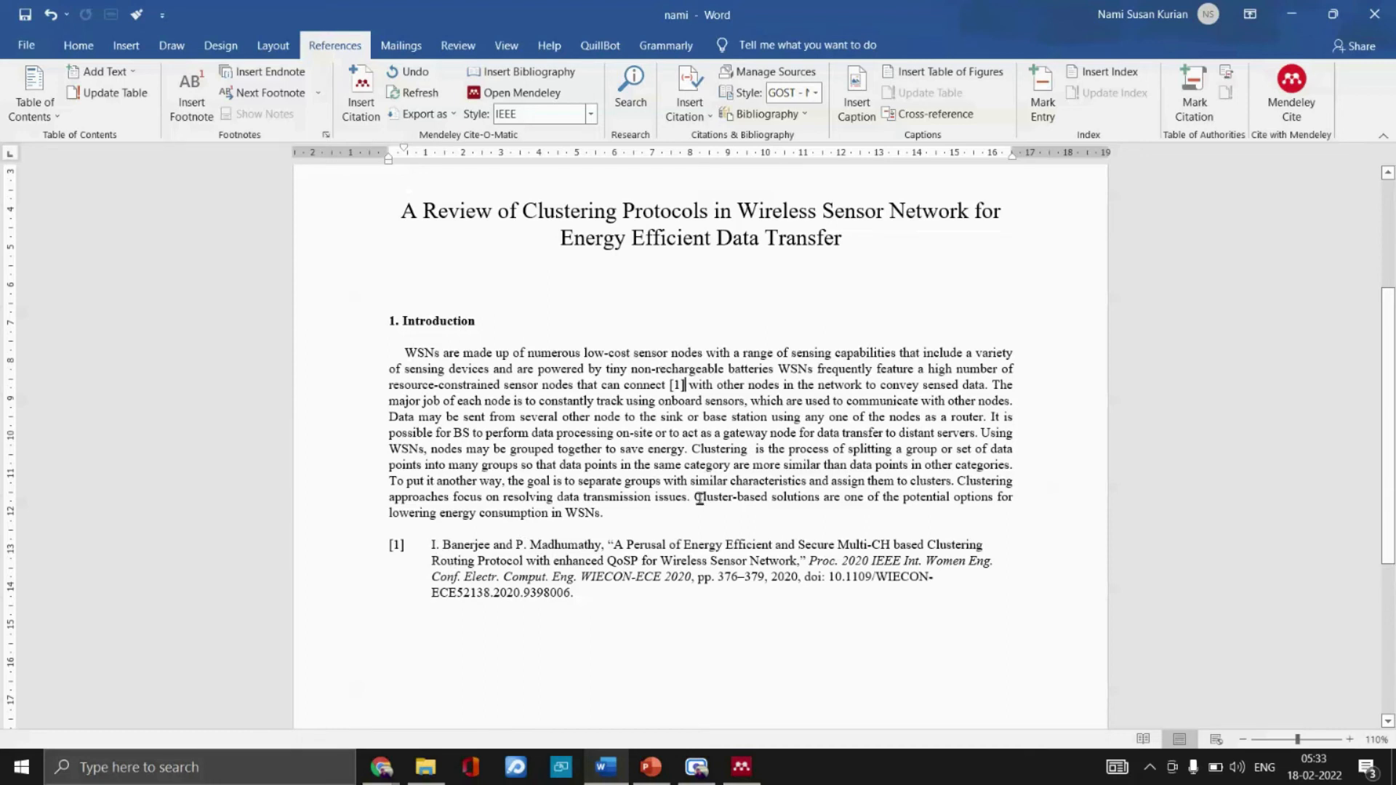
{"action": "double_click", "coordinate": [685, 384]}
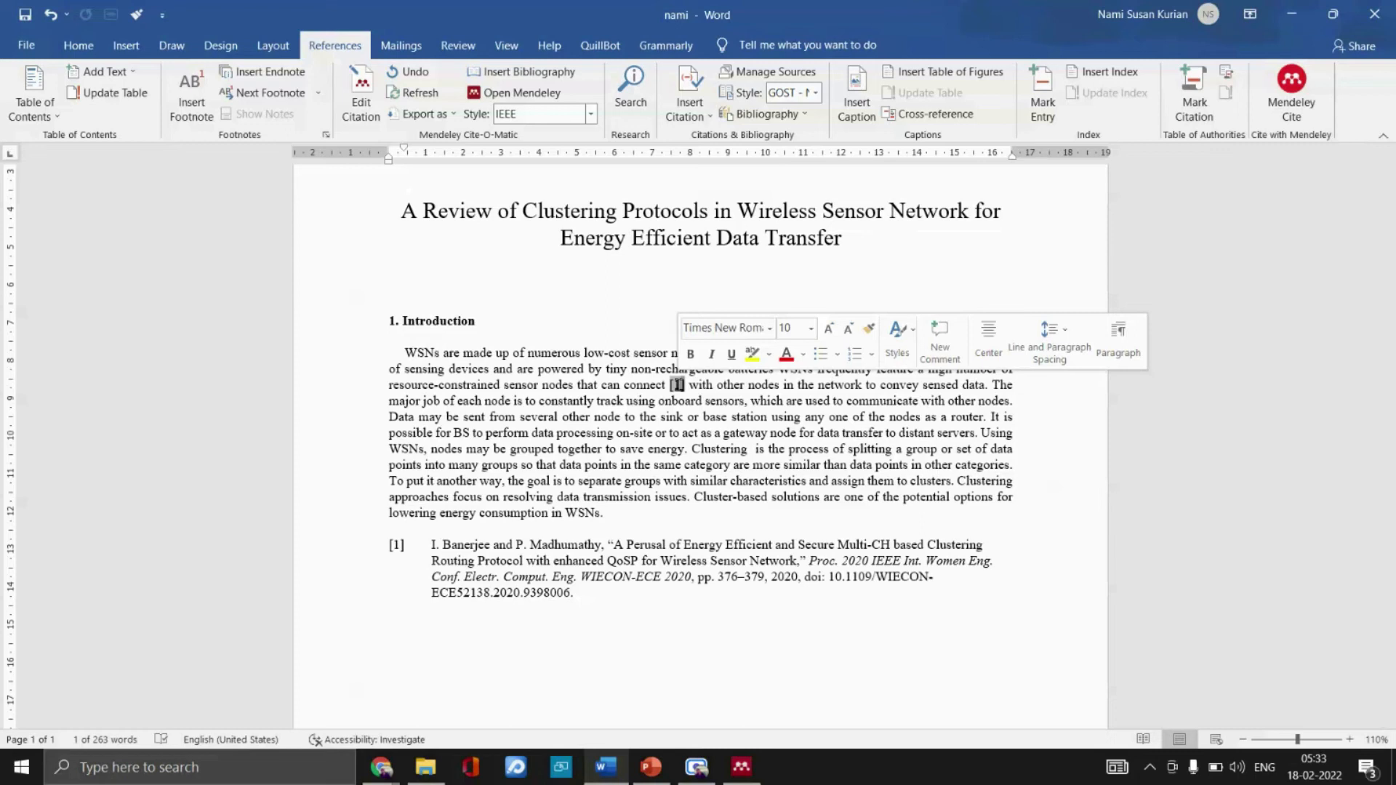
{"action": "left_click", "coordinate": [684, 386]}
{"action": "left_click", "coordinate": [688, 385]}
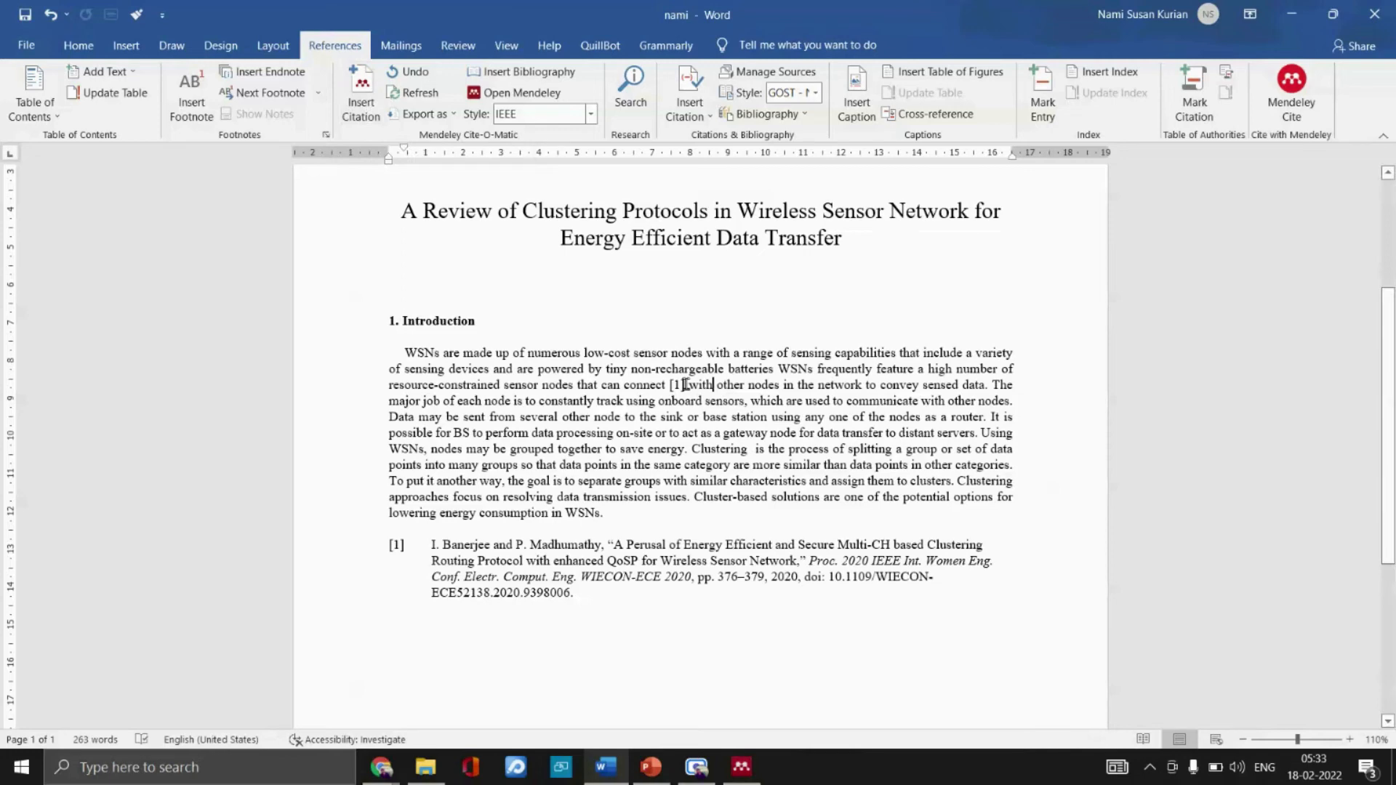
Edit the in-text citation after "can connect" to cite "Prediction of heart disease using machine learning algorithms" from the Mendeley library
{"action": "double_click", "coordinate": [684, 385]}
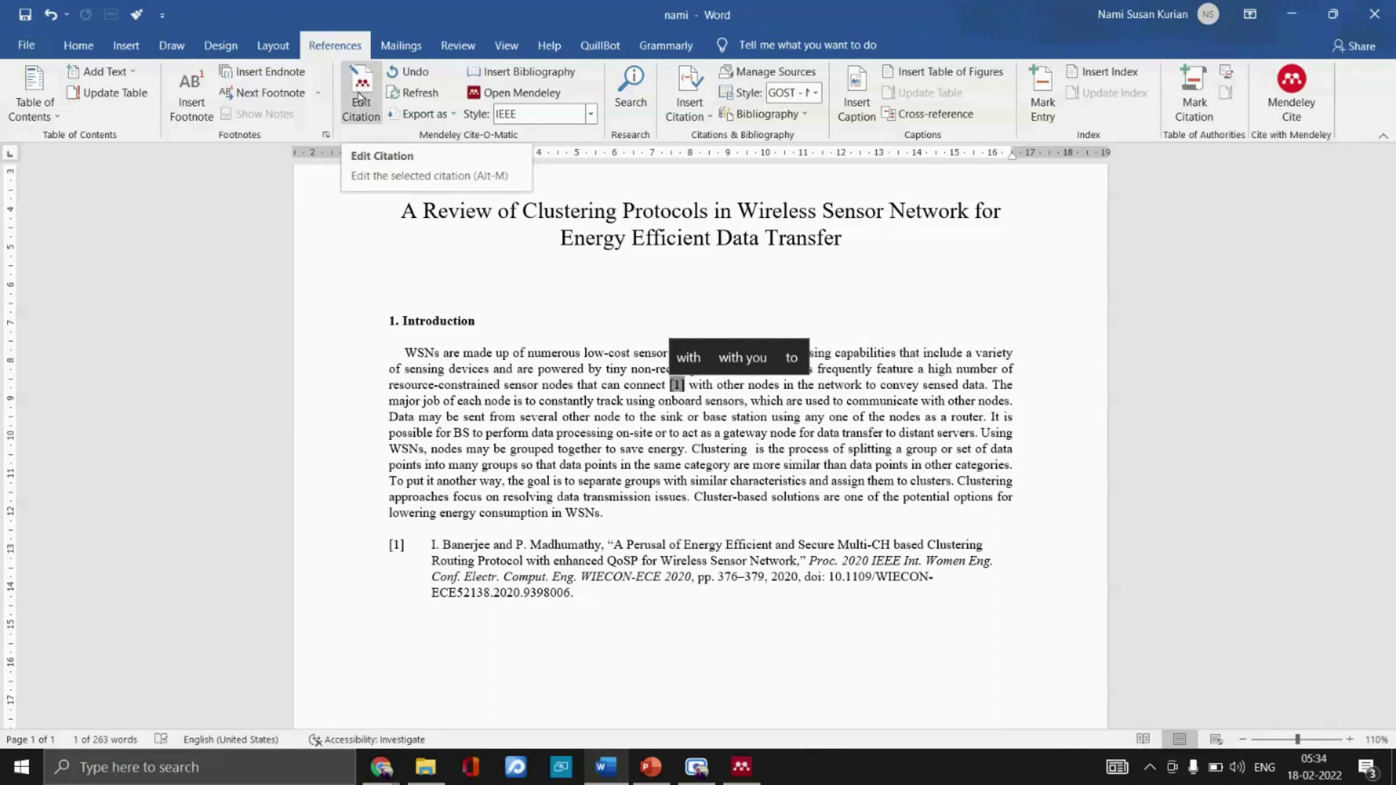
{"action": "left_click", "coordinate": [360, 97]}
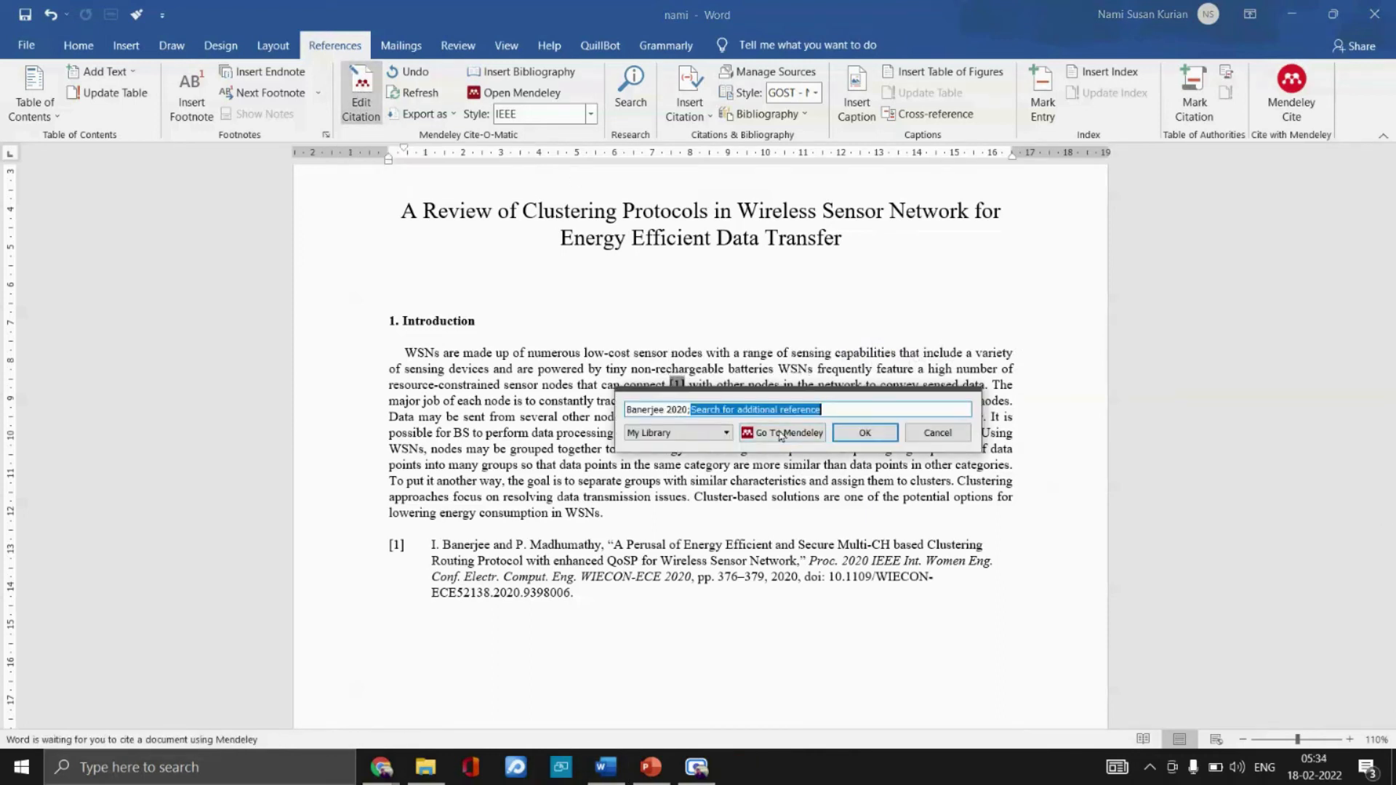
{"action": "left_click", "coordinate": [780, 435]}
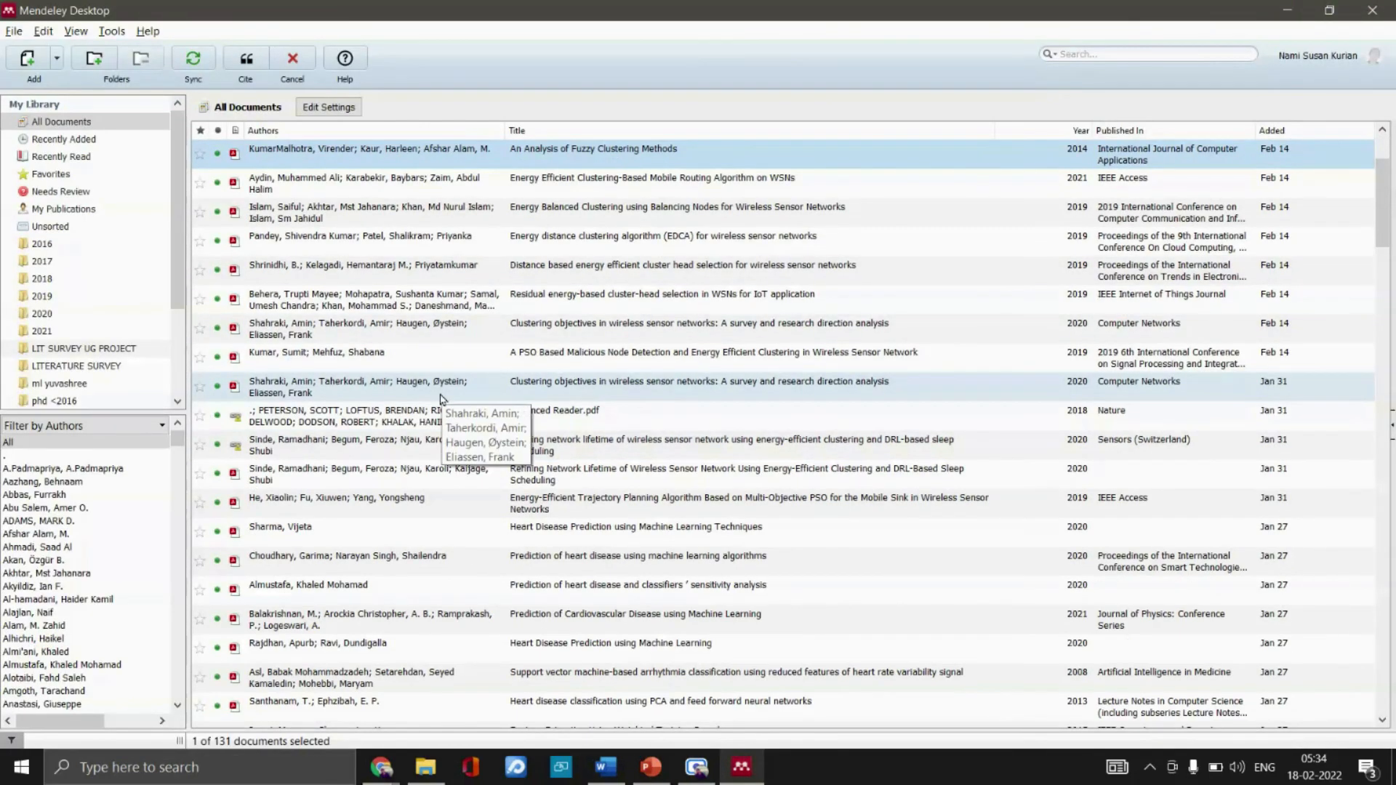
{"action": "left_click", "coordinate": [335, 568]}
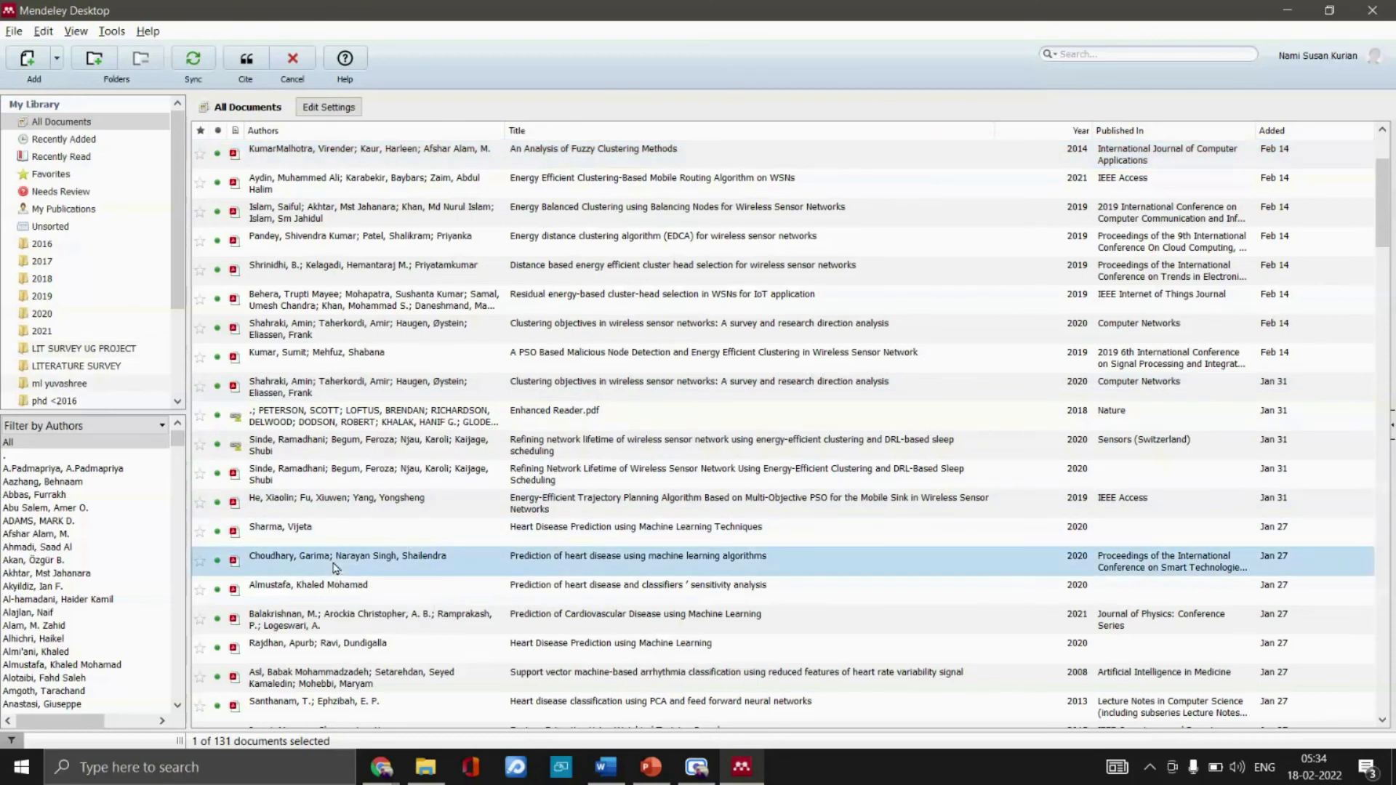
{"action": "left_click", "coordinate": [246, 61]}
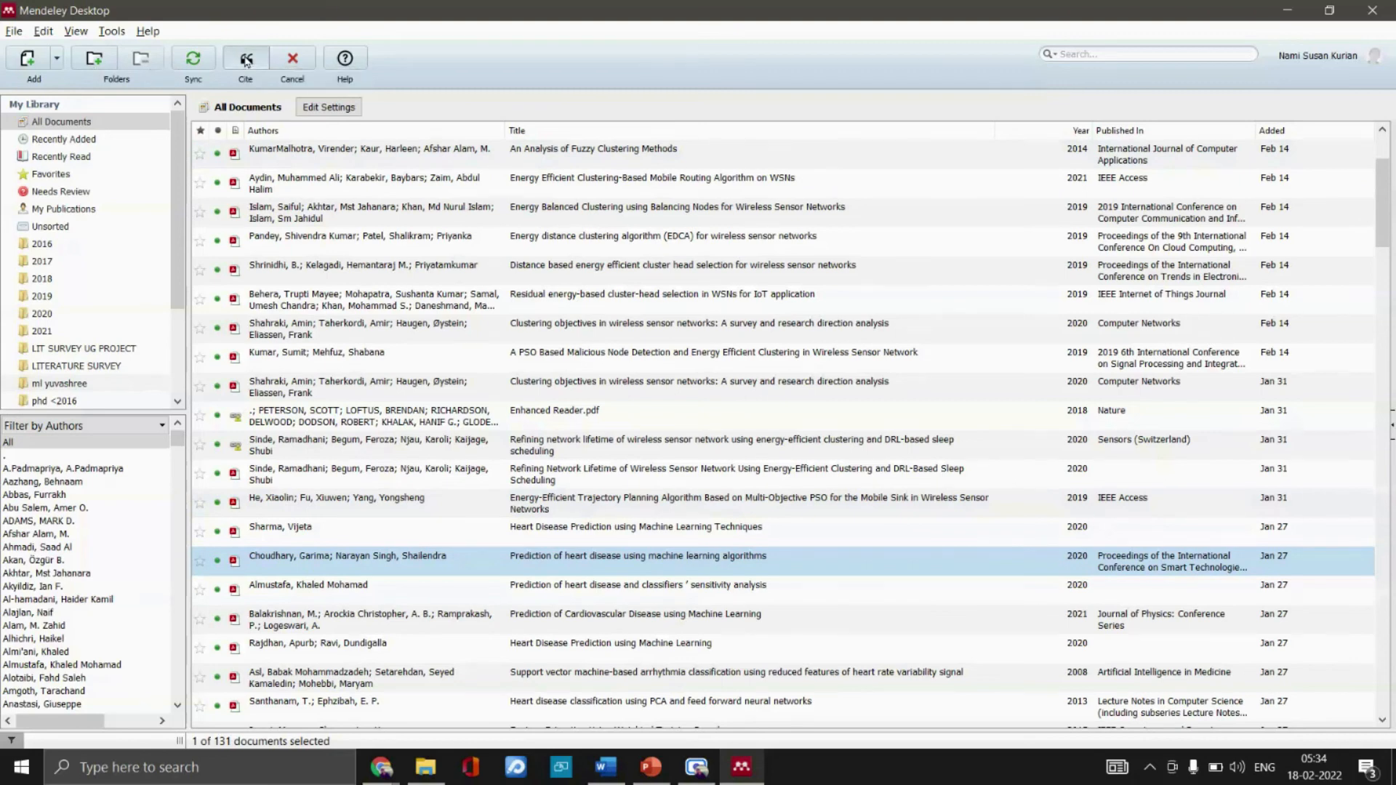